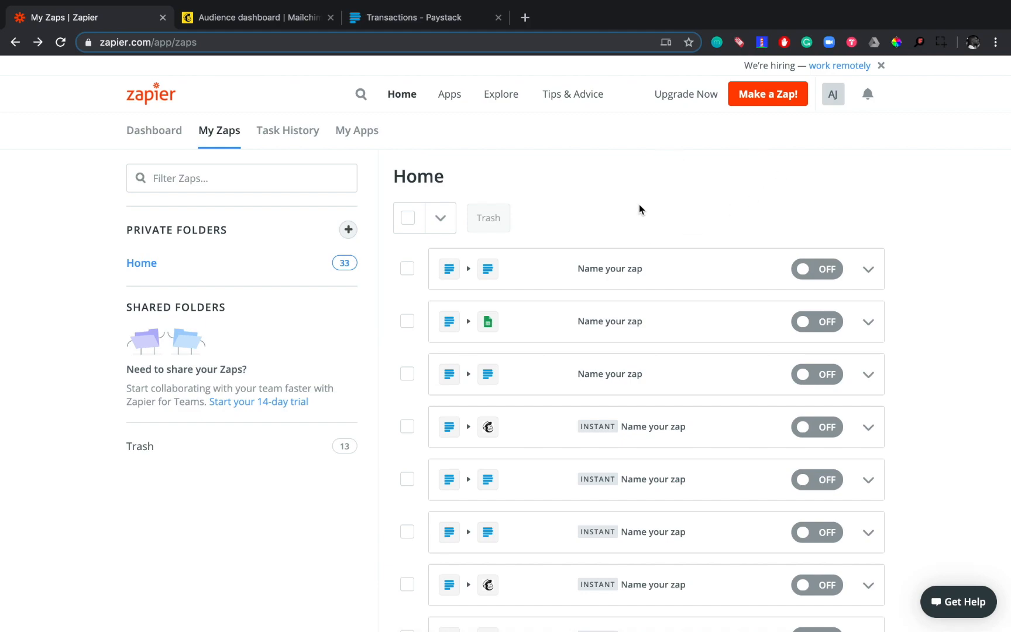
# - Create a new Zap with Paystack (1.0.0) as the trigger app and New Customer as its trigger
pyautogui.click(775, 98)
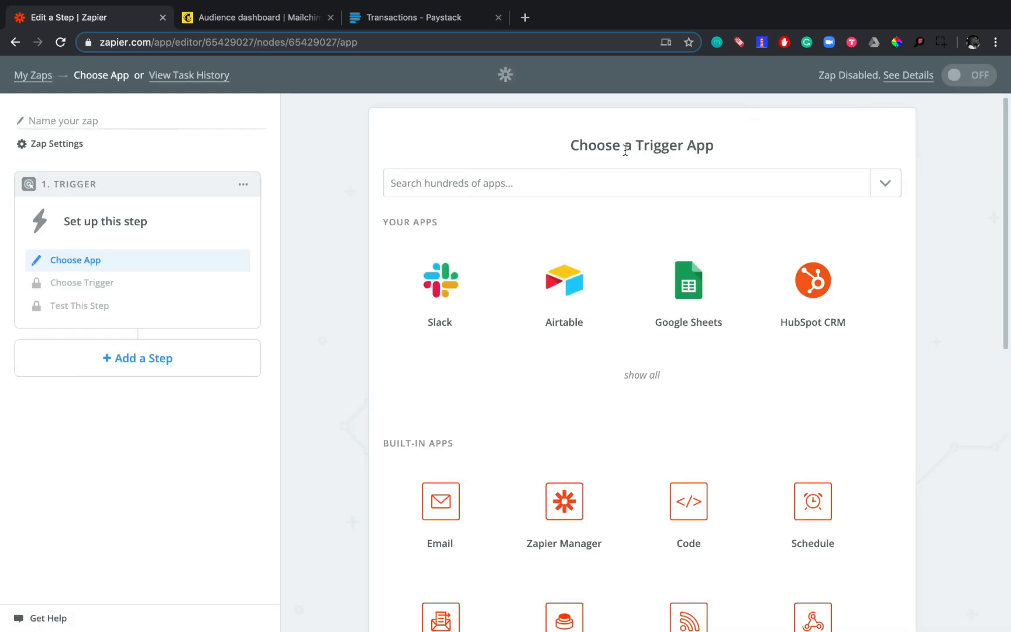
pyautogui.click(566, 186)
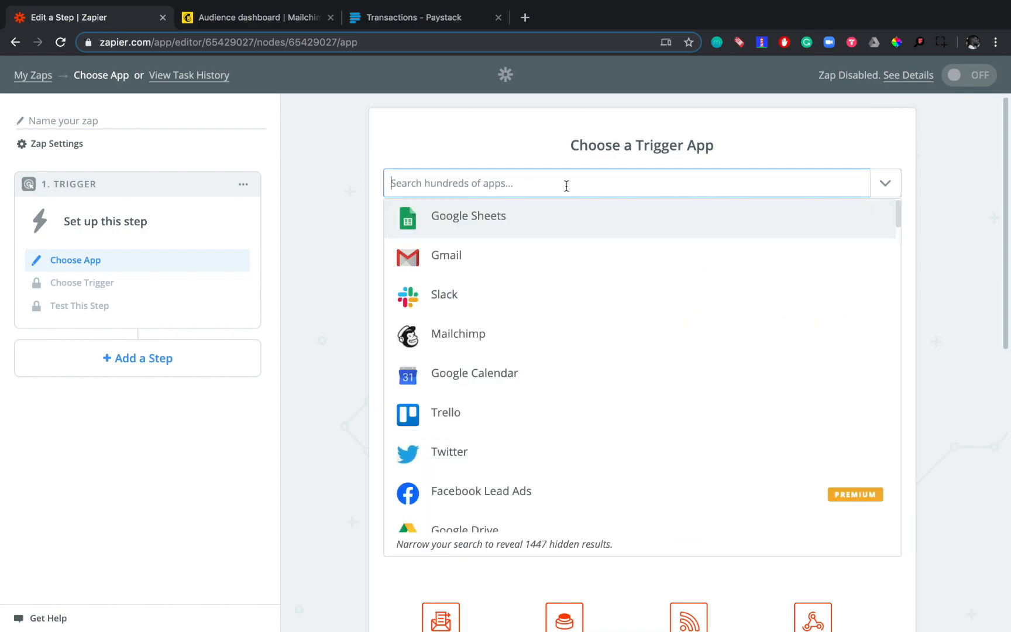
pyautogui.write('paysta')
pyautogui.click(502, 215)
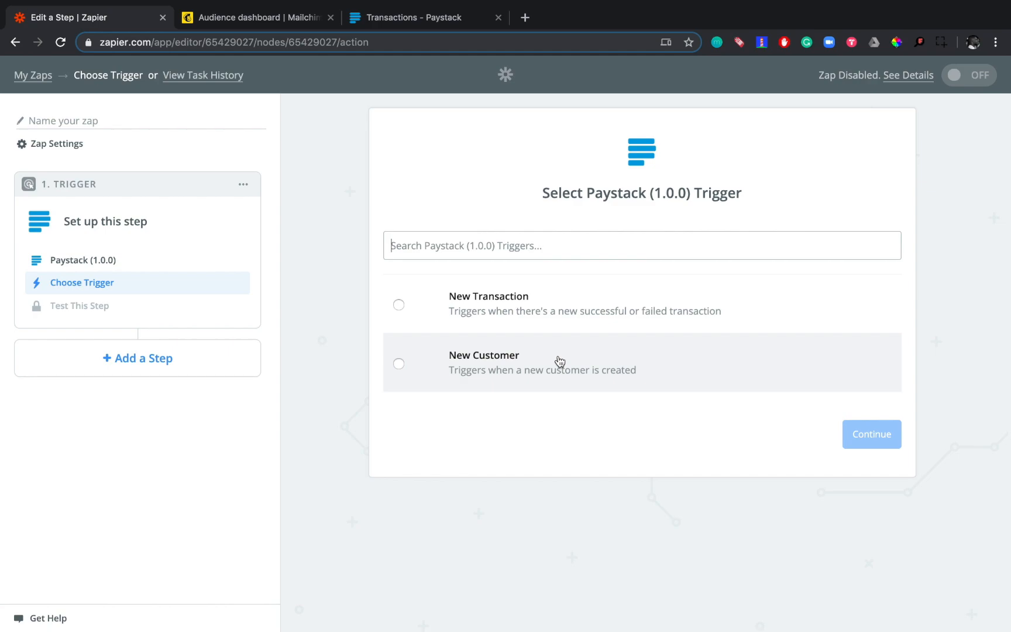
pyautogui.click(429, 364)
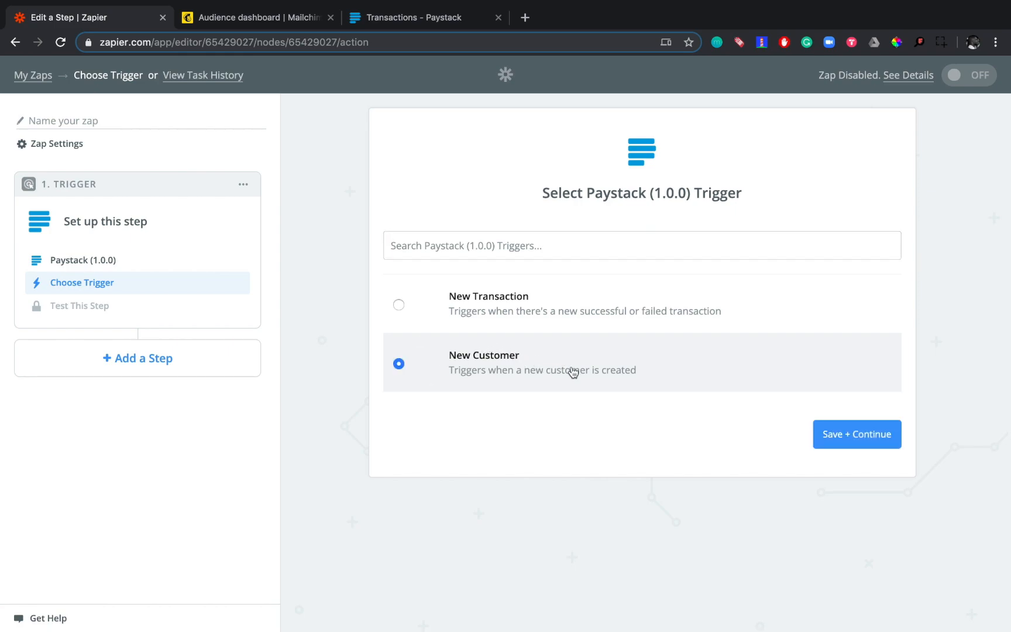
pyautogui.click(859, 438)
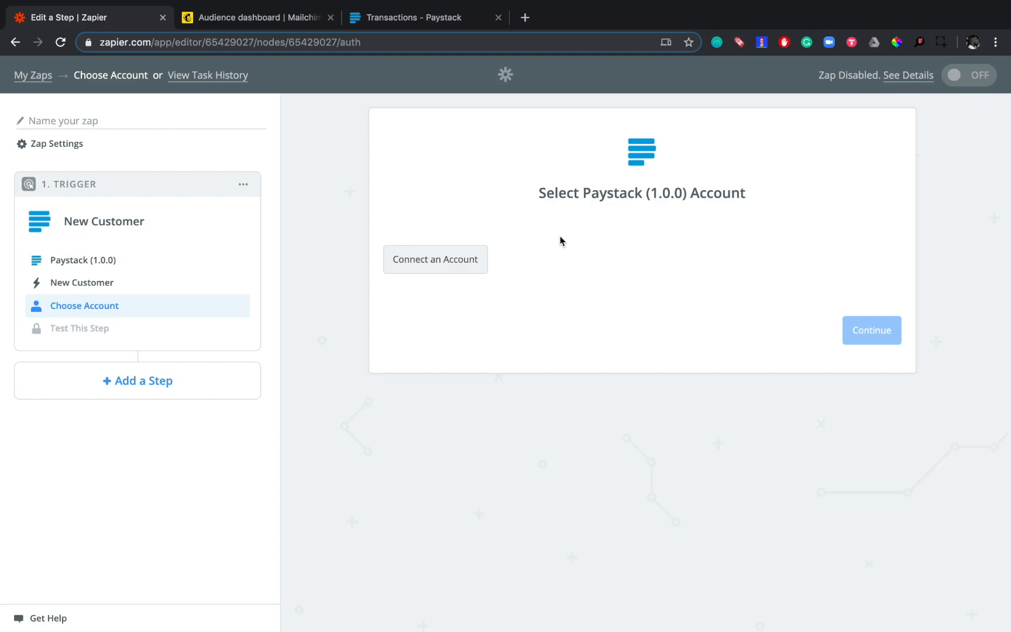
# - Start connecting a Paystack account to the Zap, and copy the Live Secret Key from the Paystack dashboard's API Keys & Webhooks settings
pyautogui.click(452, 265)
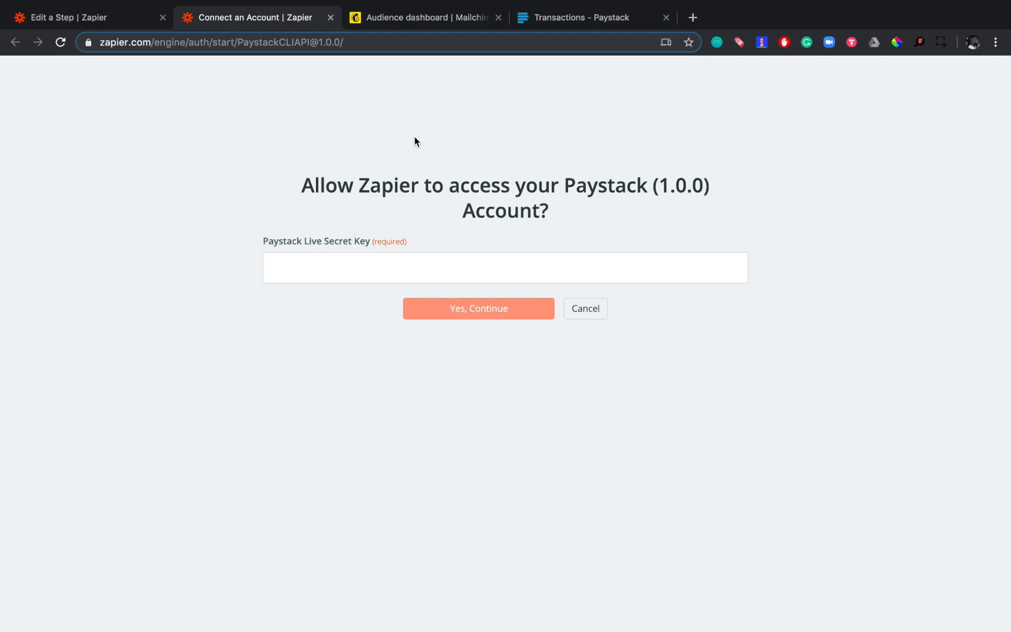
pyautogui.click(567, 19)
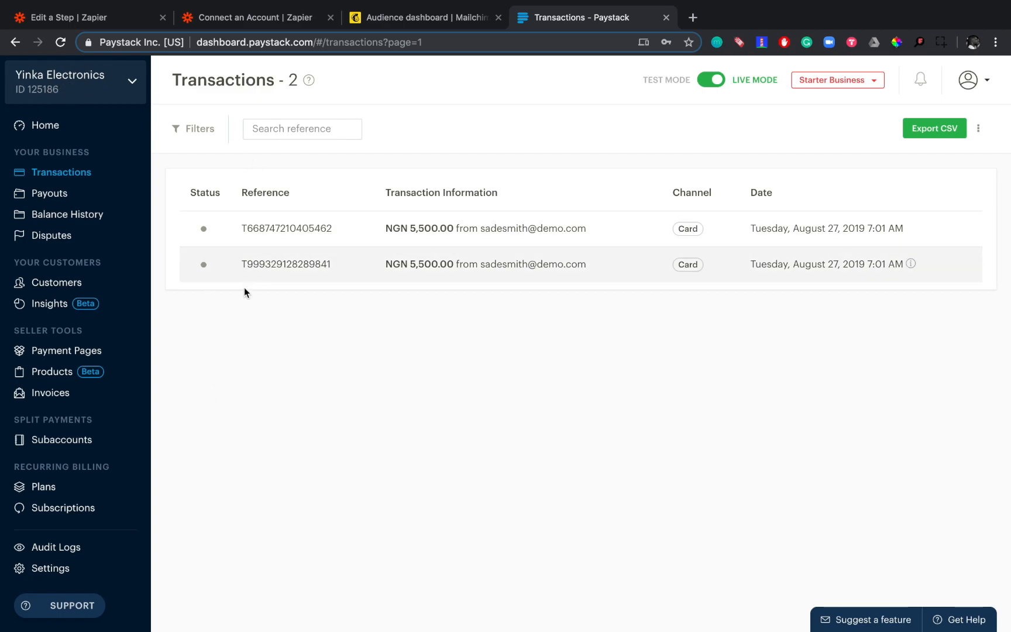
pyautogui.click(64, 574)
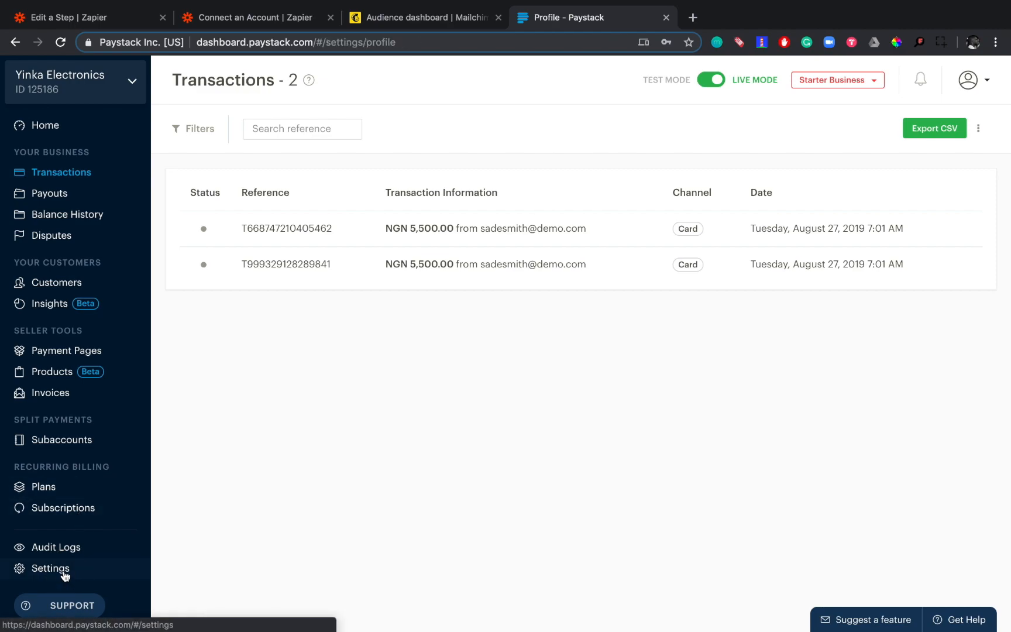
pyautogui.click(721, 137)
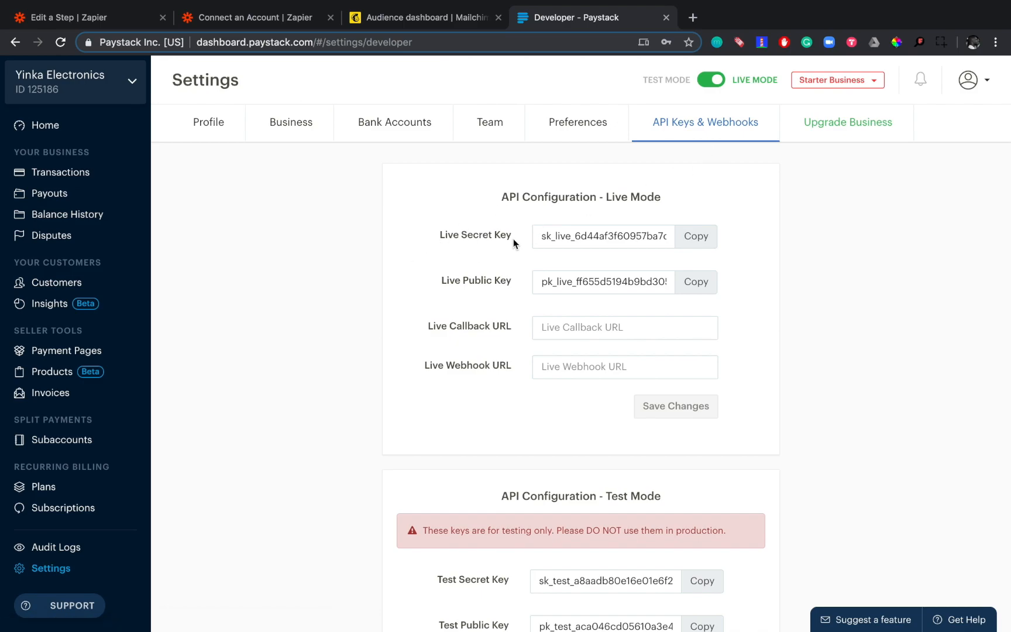
pyautogui.click(700, 239)
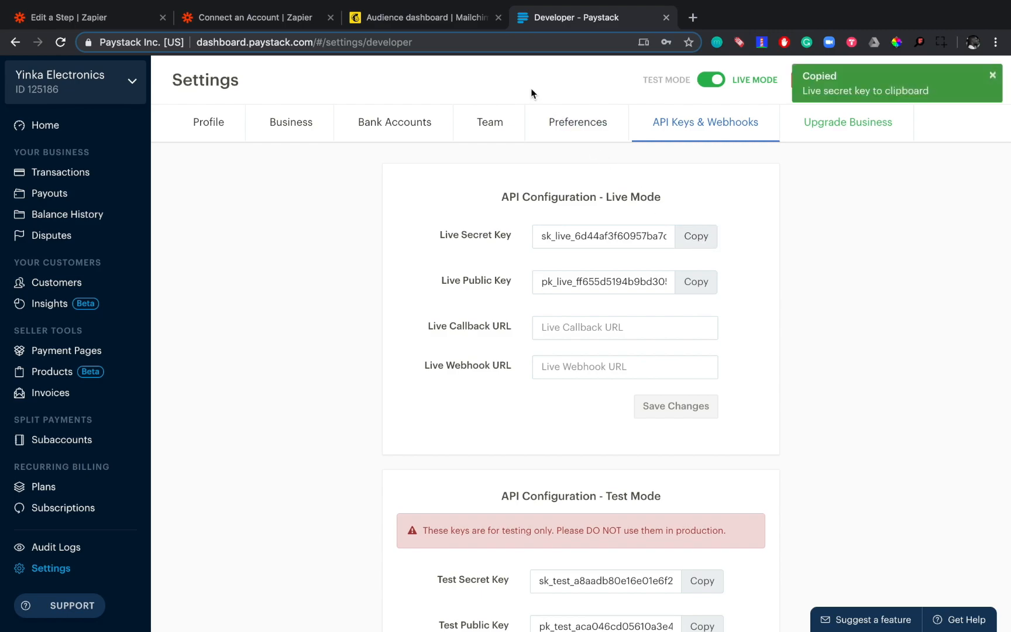
pyautogui.click(250, 16)
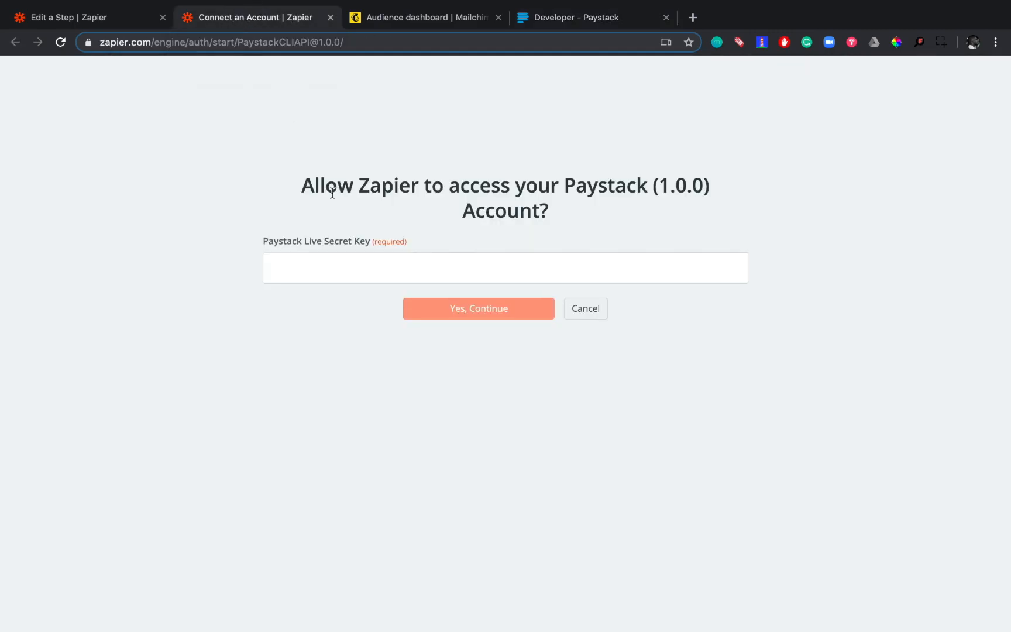
pyautogui.click(294, 270)
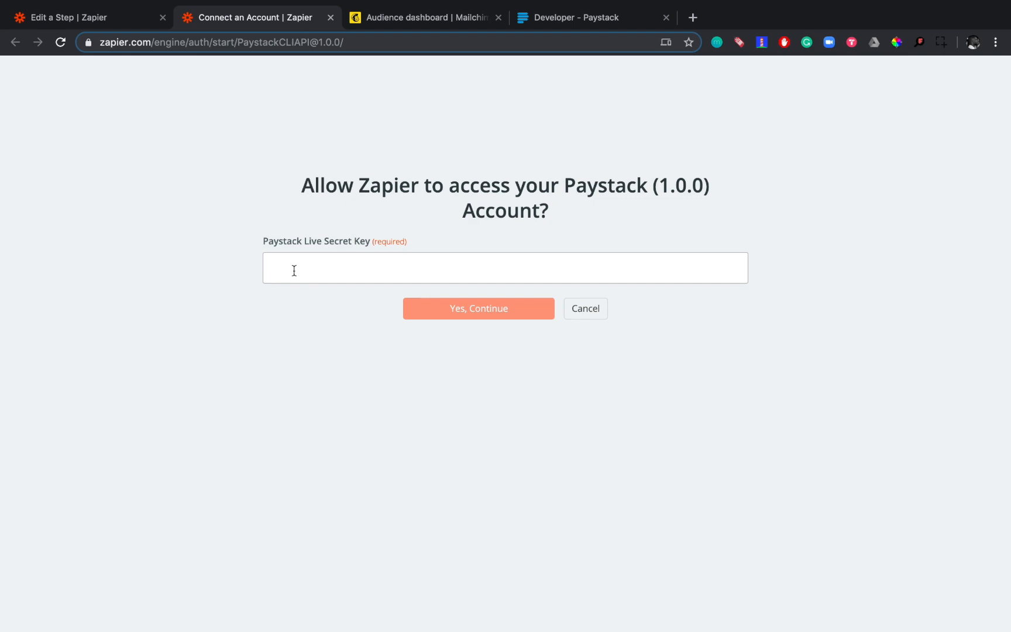
pyautogui.press('super+v')
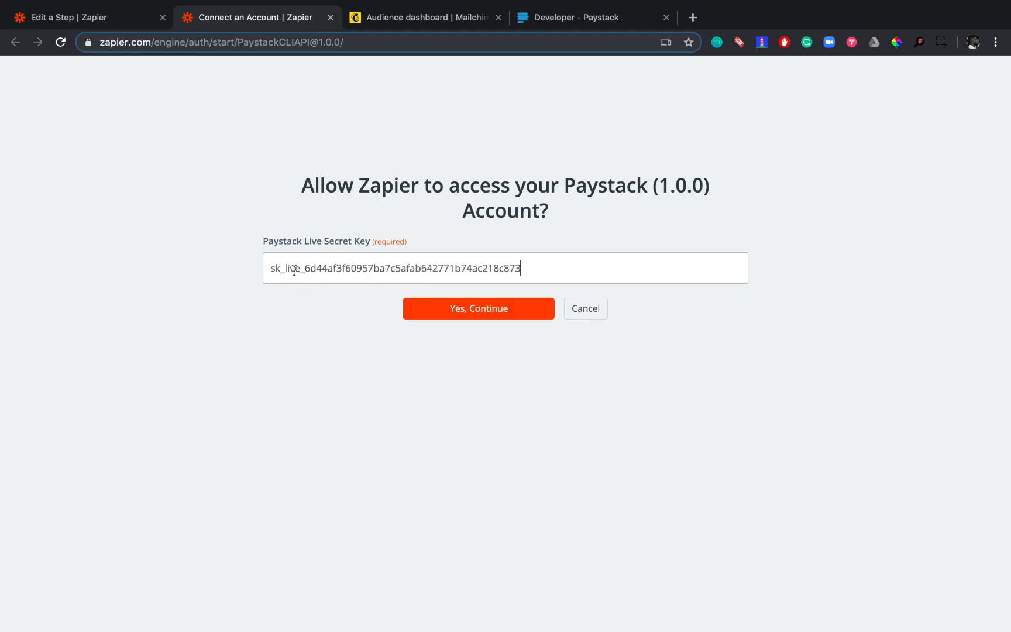
pyautogui.click(461, 309)
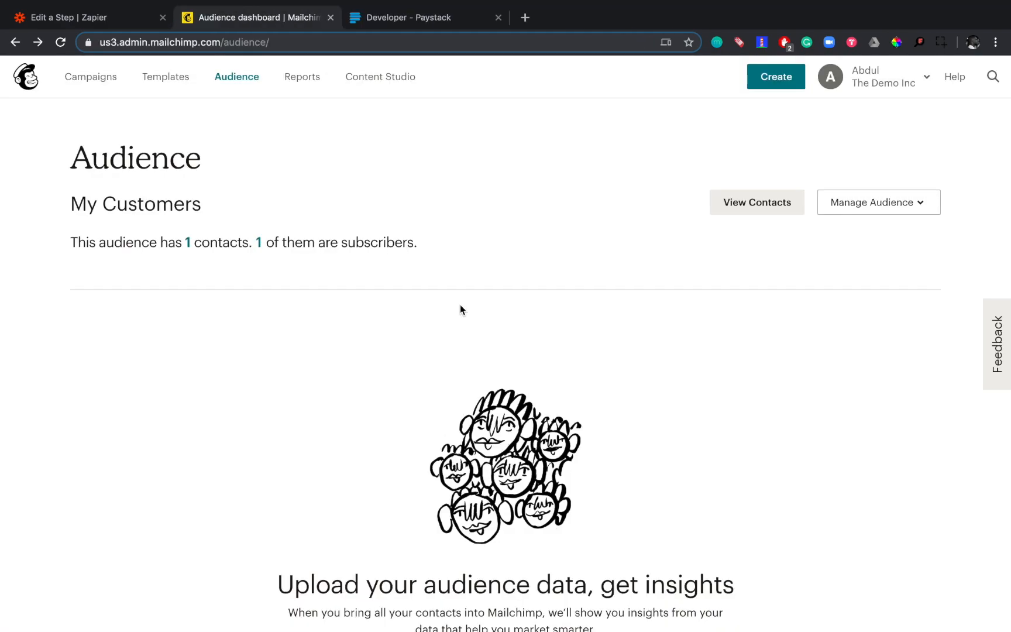
# - Test and save the connected Paystack account in the Zap, accepting New Customer A as the trigger sample
pyautogui.click(110, 18)
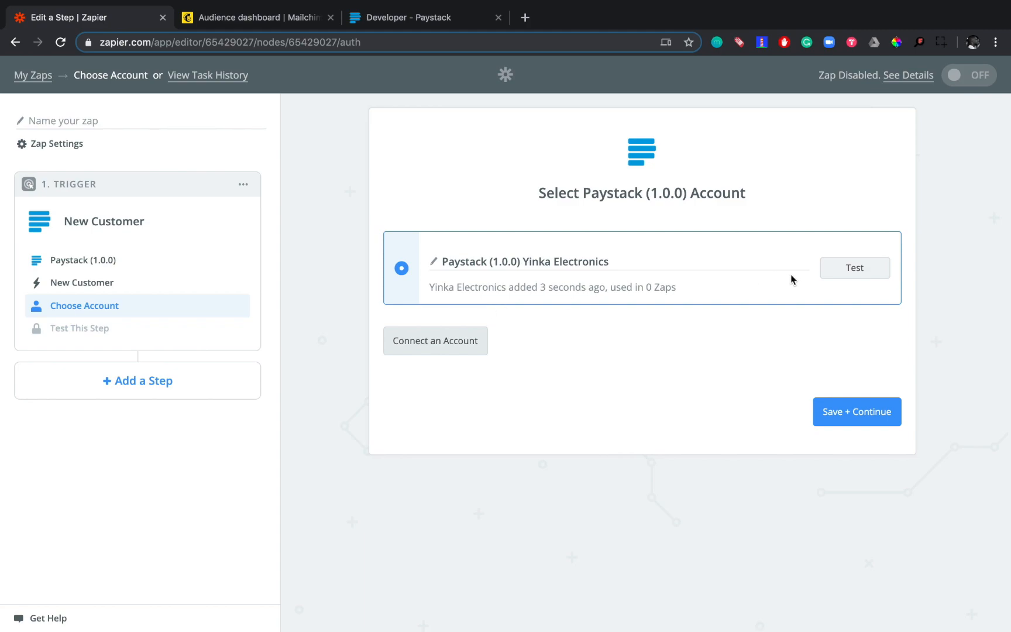
pyautogui.click(856, 269)
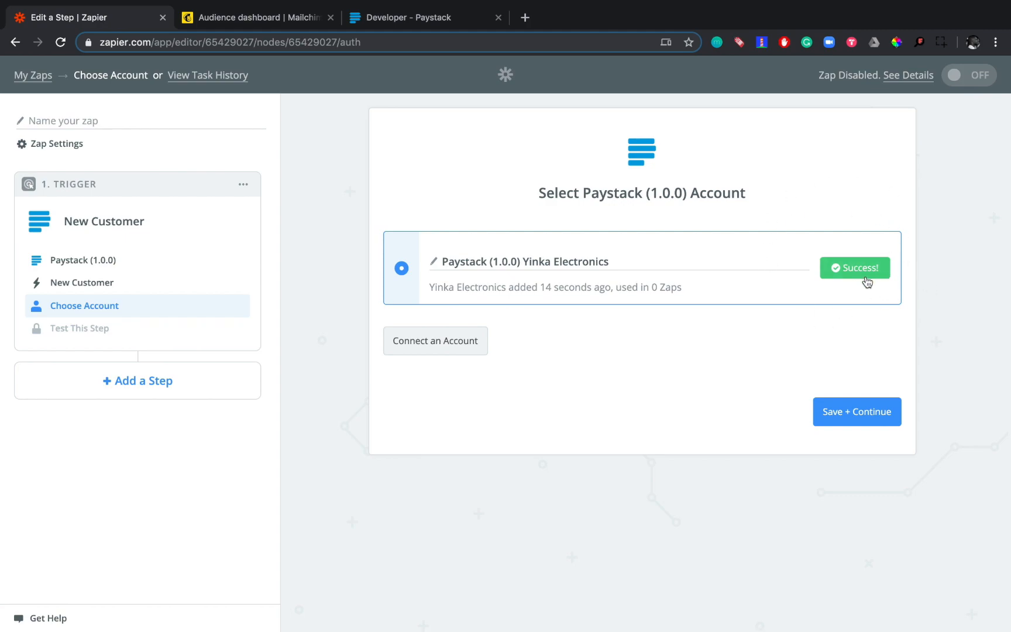
pyautogui.click(847, 413)
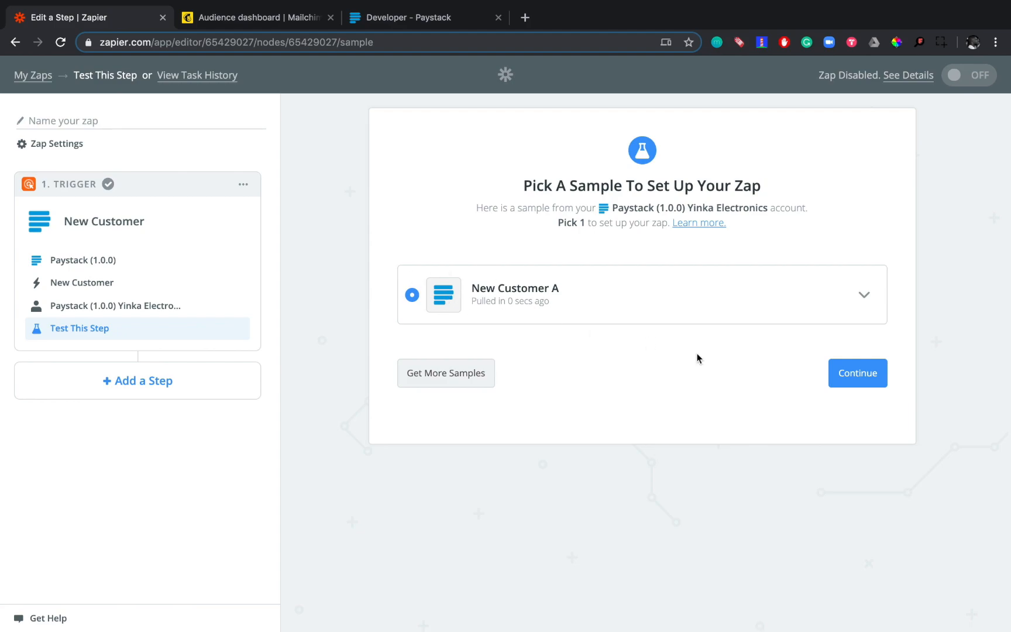
pyautogui.click(865, 374)
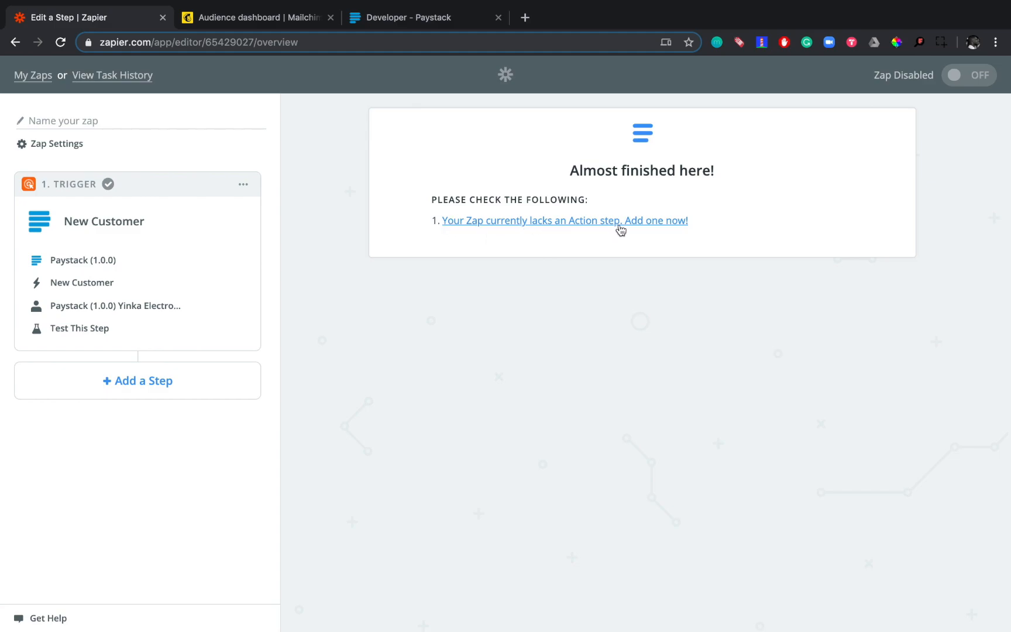
# - Add an action step to the Zap using Mailchimp with the Add/Update Subscriber action
pyautogui.click(601, 223)
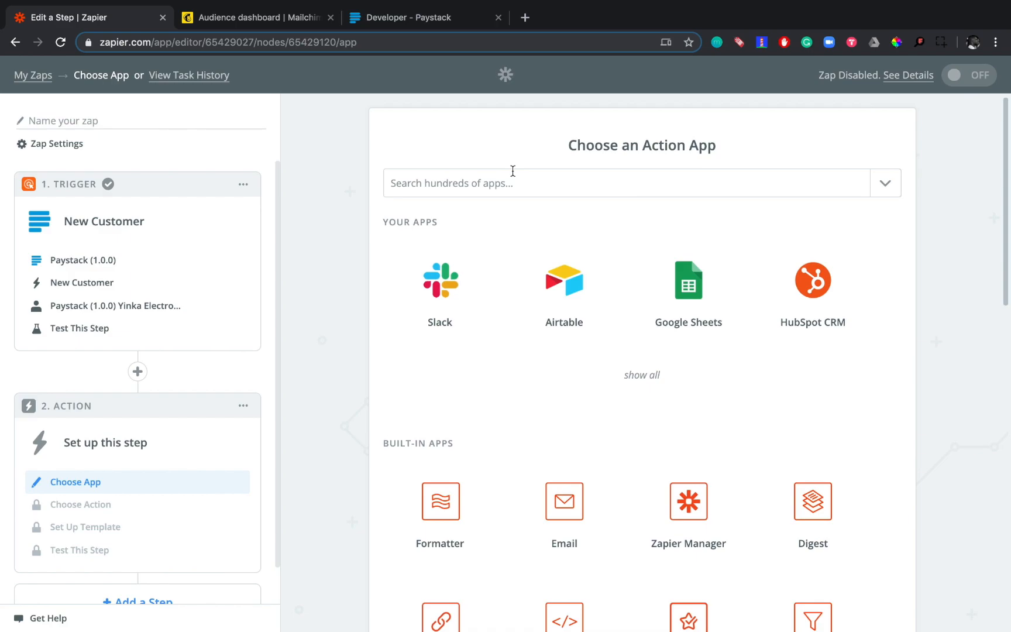
pyautogui.click(470, 176)
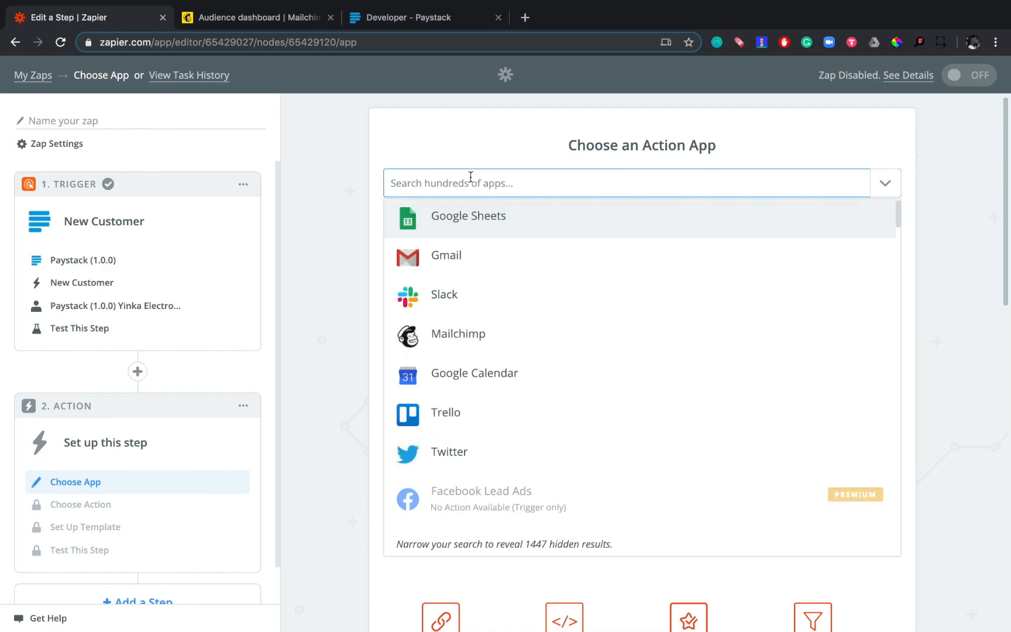
pyautogui.write('mail')
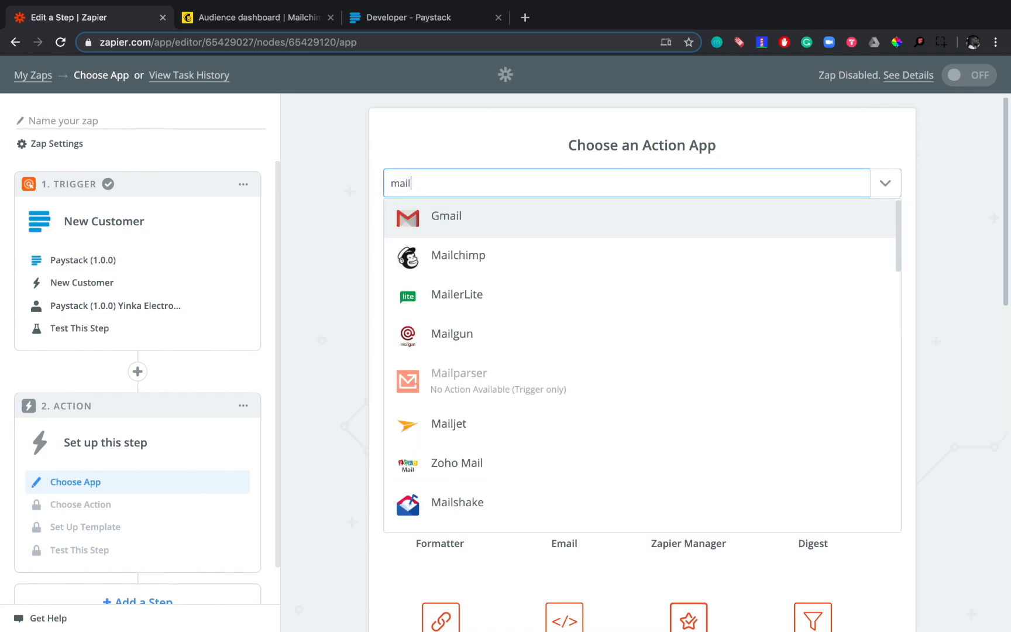
pyautogui.click(476, 266)
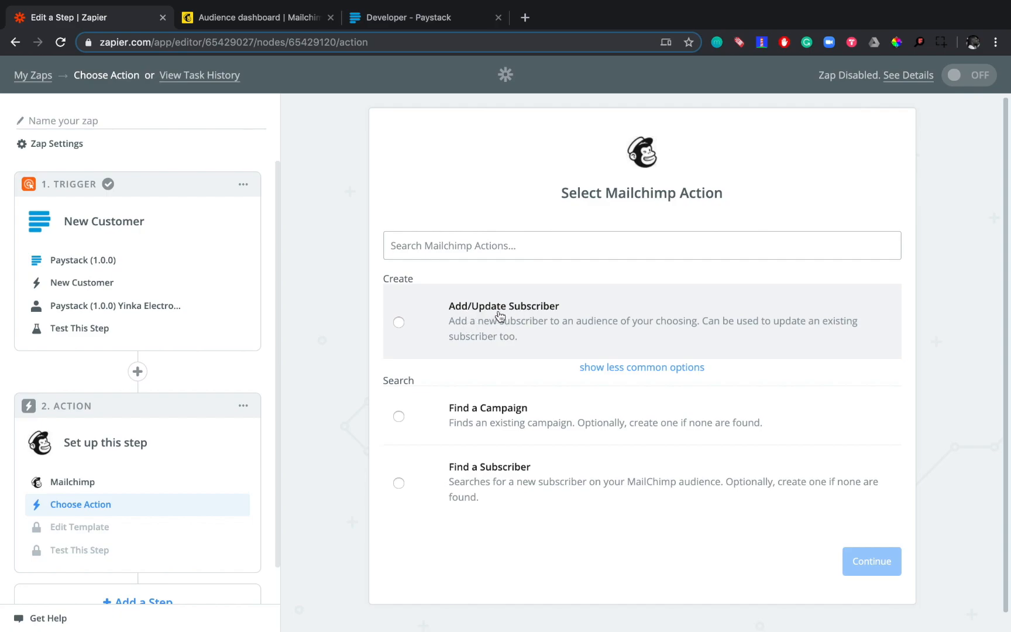
pyautogui.click(401, 327)
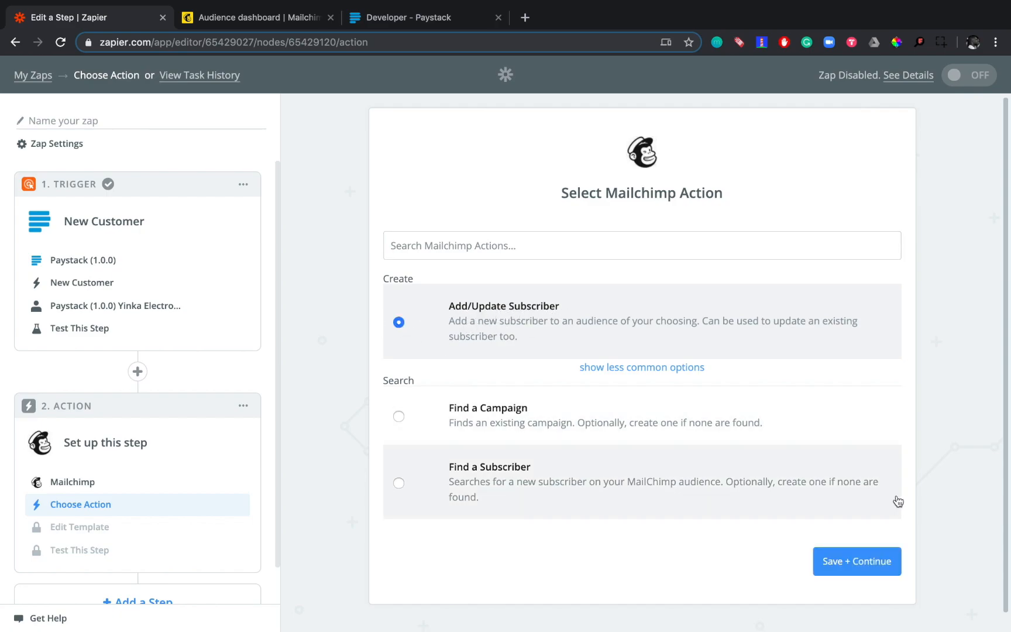
pyautogui.click(865, 565)
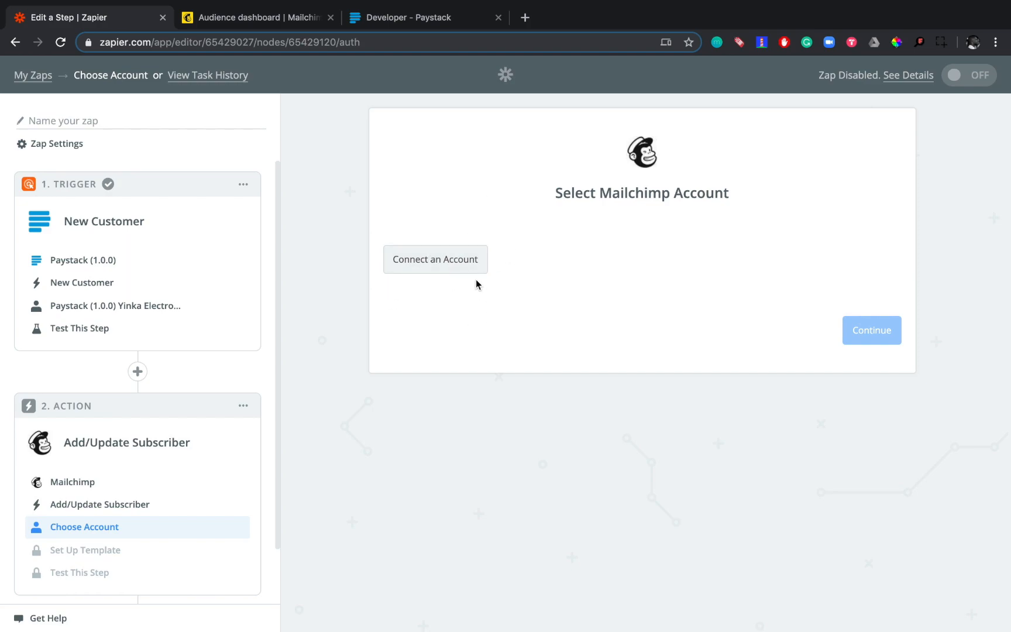
# - Connect a Mailchimp account to the action by logging in with the account's username and password
pyautogui.click(440, 264)
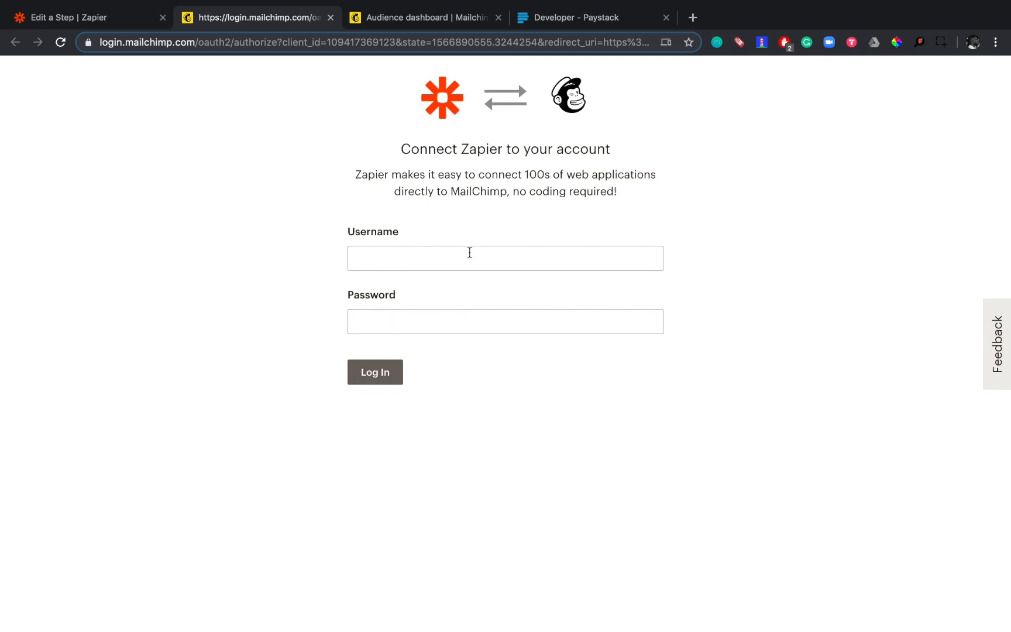
pyautogui.click(408, 261)
pyautogui.click(404, 292)
pyautogui.click(393, 317)
pyautogui.write('•')
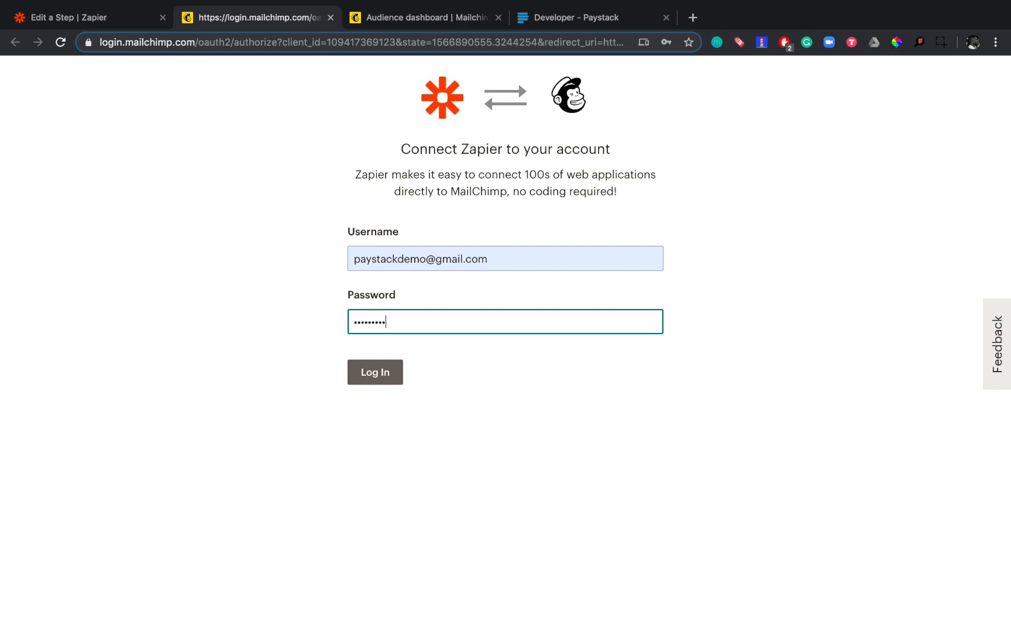
pyautogui.click(379, 378)
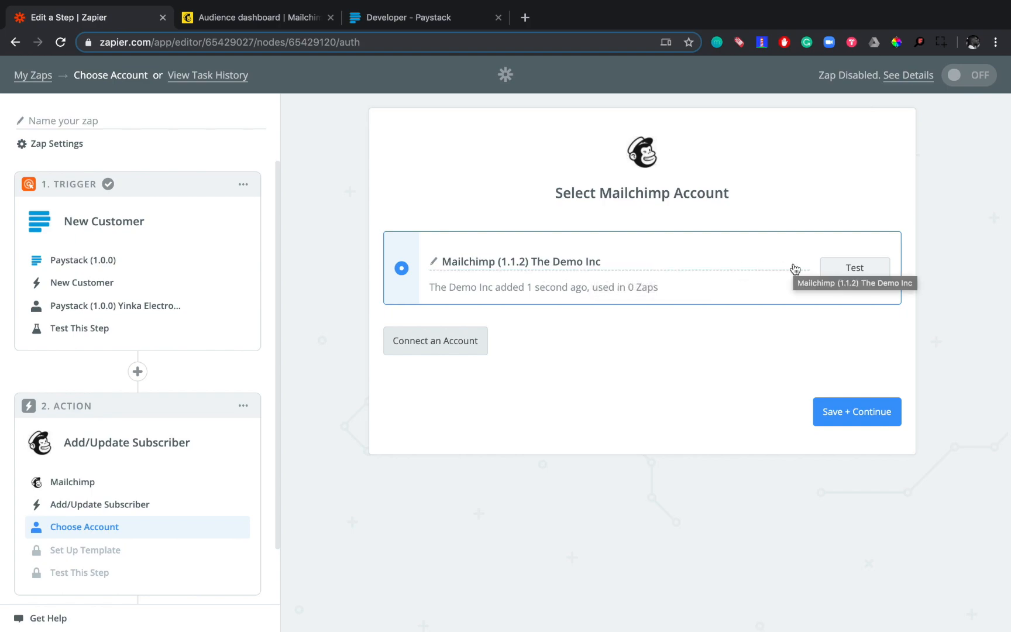
# - Test and save the connected Mailchimp account, and look through the fields of the subscriber template
pyautogui.click(854, 268)
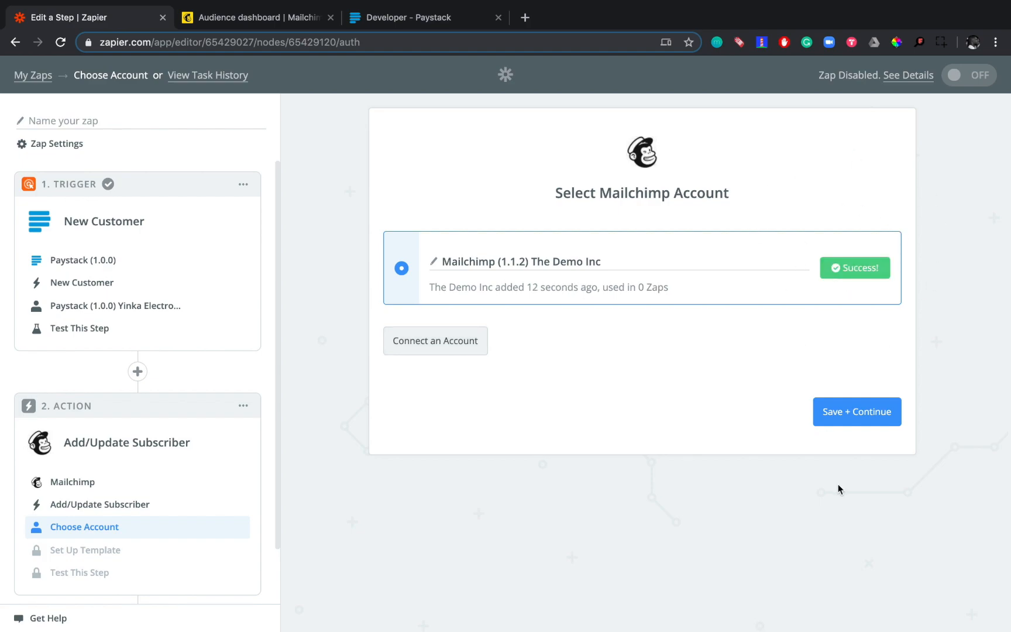
pyautogui.click(867, 419)
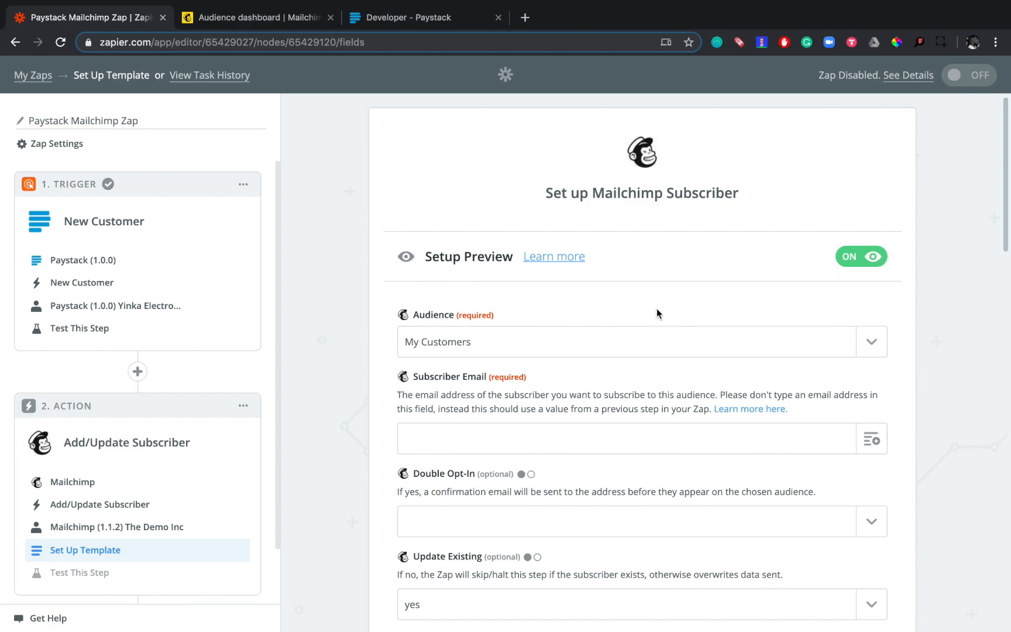
pyautogui.scroll(-5, 631, 415)
pyautogui.scroll(-8, 630, 415)
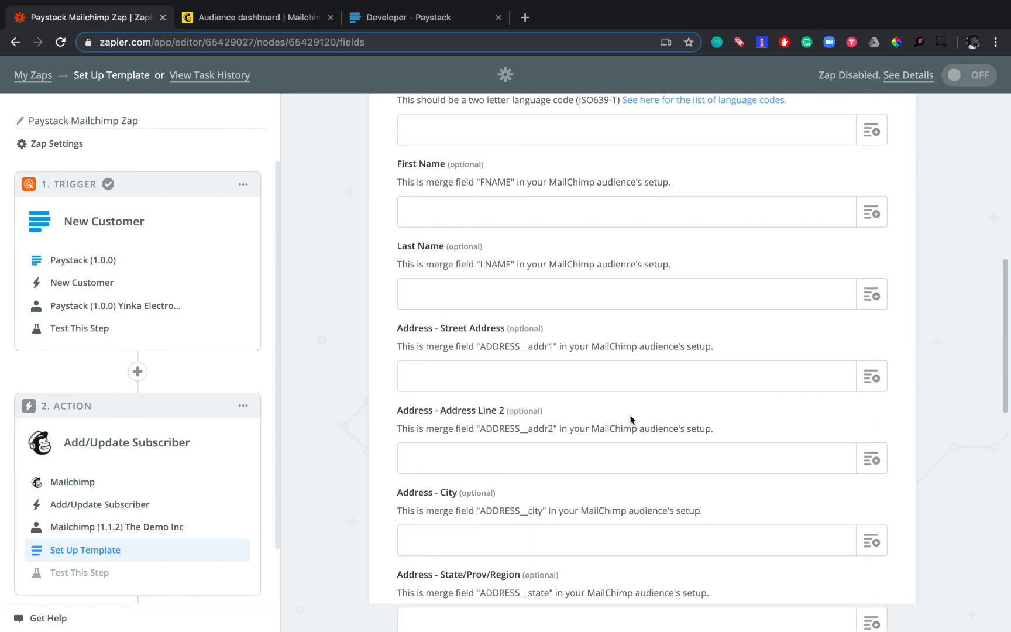
pyautogui.scroll(13, 630, 415)
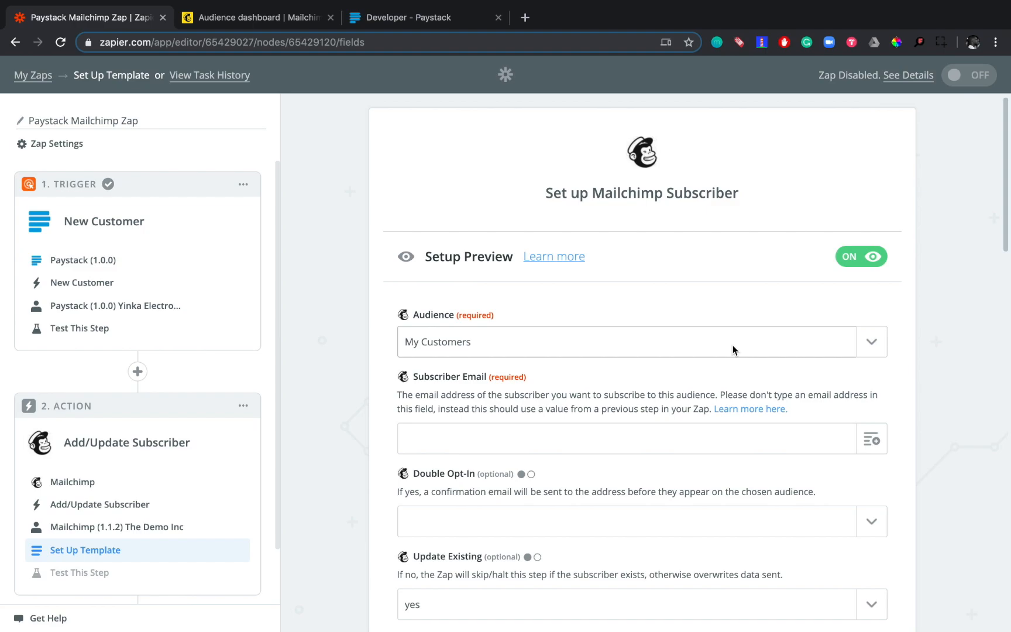
# - Switch to Mailchimp and examine the contact list and its columns in the My Customers audience
pyautogui.click(243, 24)
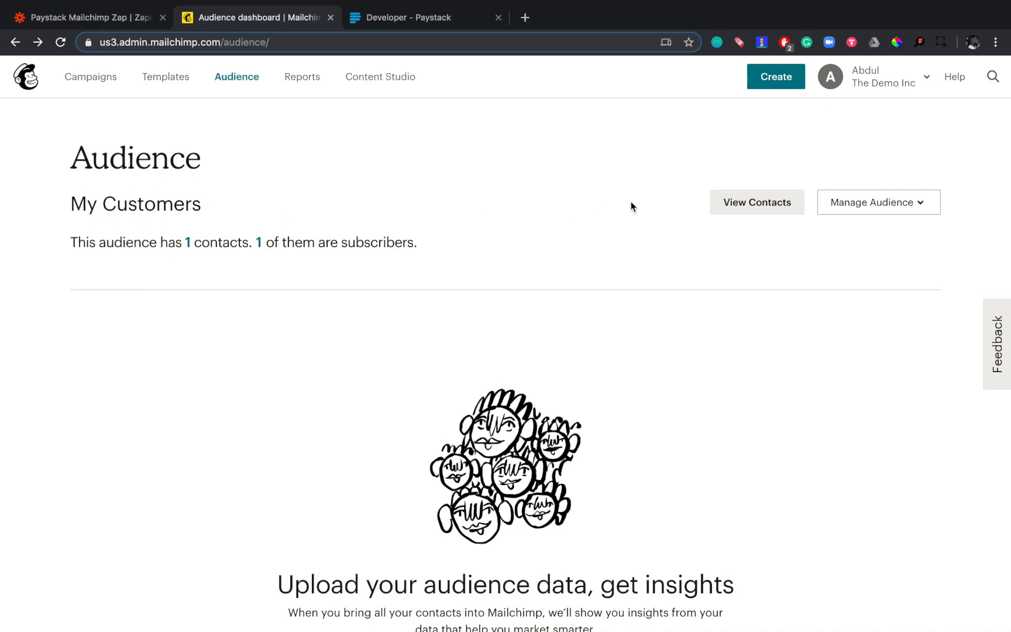
pyautogui.click(768, 210)
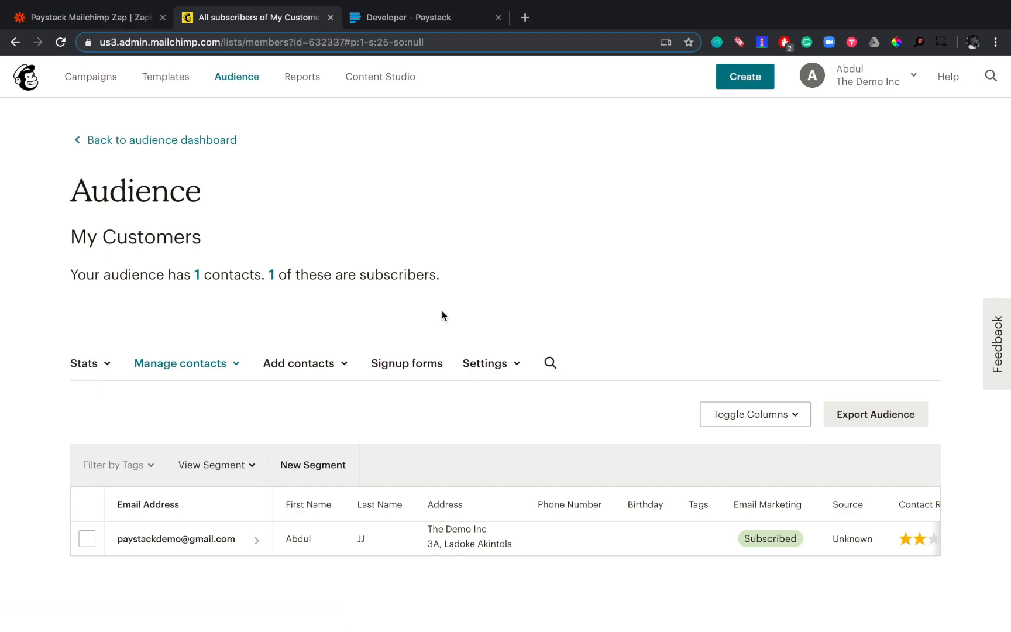
pyautogui.scroll(-1, 442, 311)
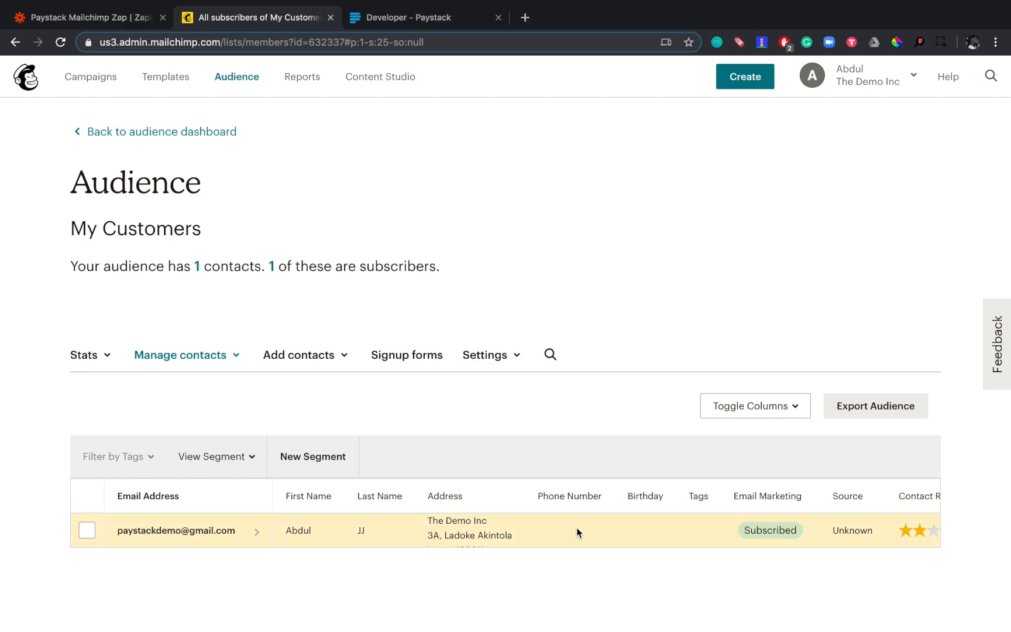
pyautogui.hscroll(2, 577, 533)
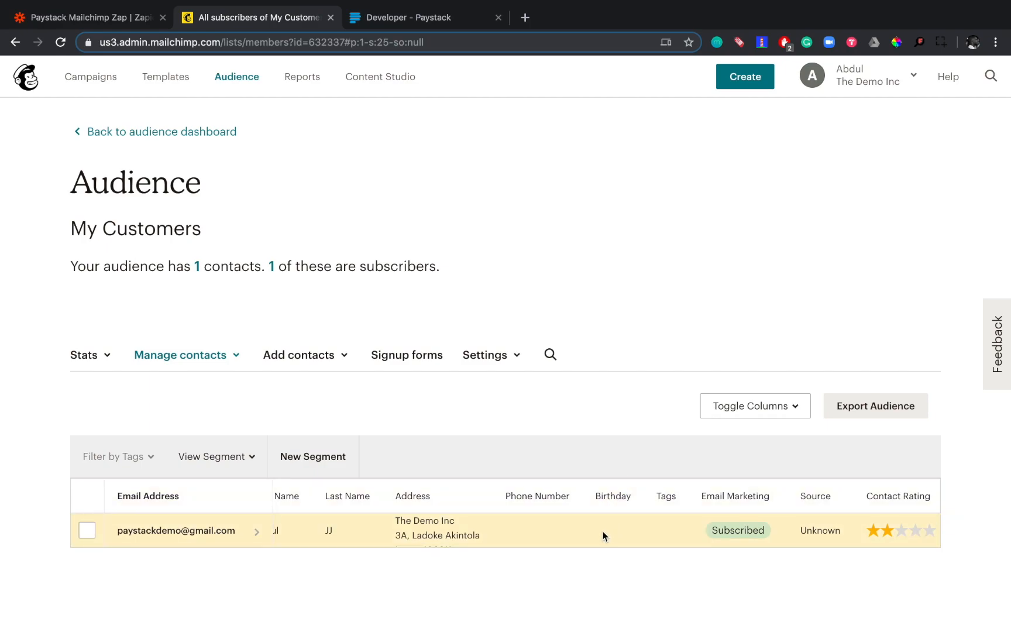
# - Compare the contact columns of the My Customers audience with the subscriber template fields in Zapier
pyautogui.hscroll(-2, 603, 531)
pyautogui.hscroll(6, 684, 523)
pyautogui.hscroll(-6, 701, 524)
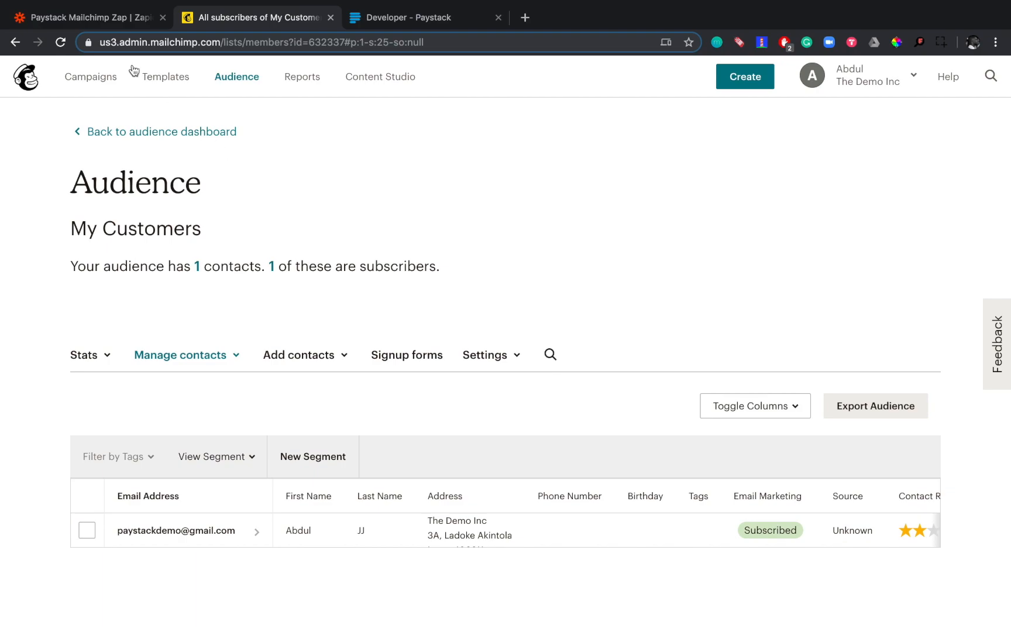
pyautogui.click(98, 17)
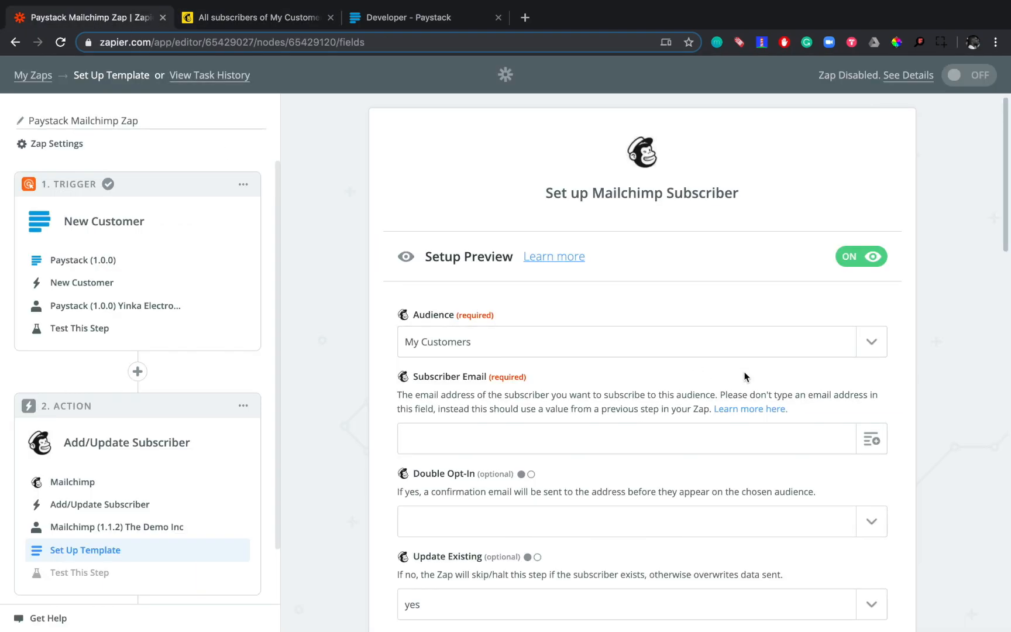
pyautogui.scroll(-12, 603, 384)
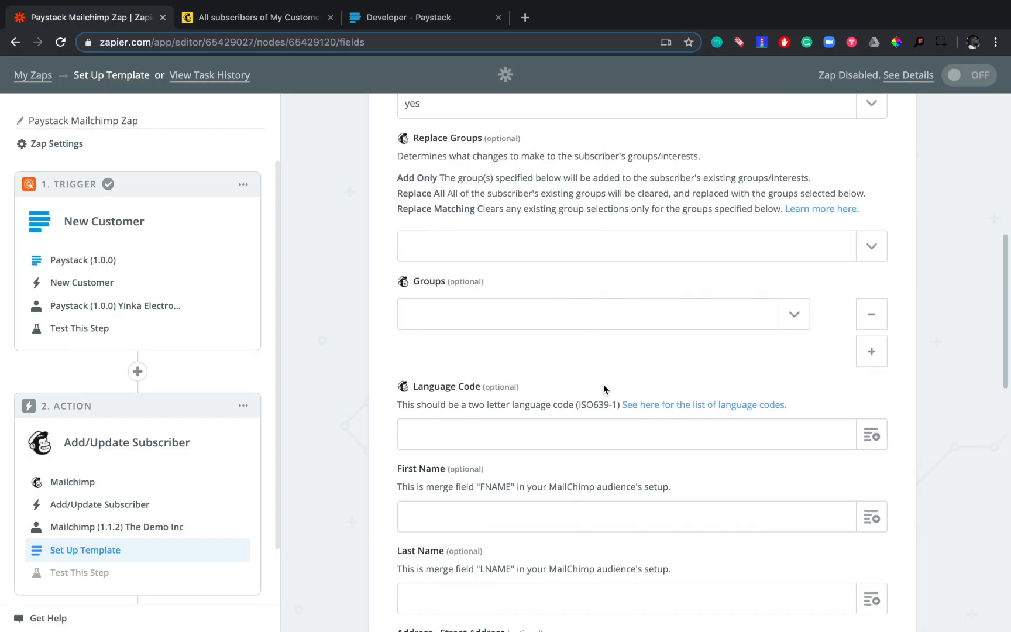
pyautogui.scroll(15, 603, 384)
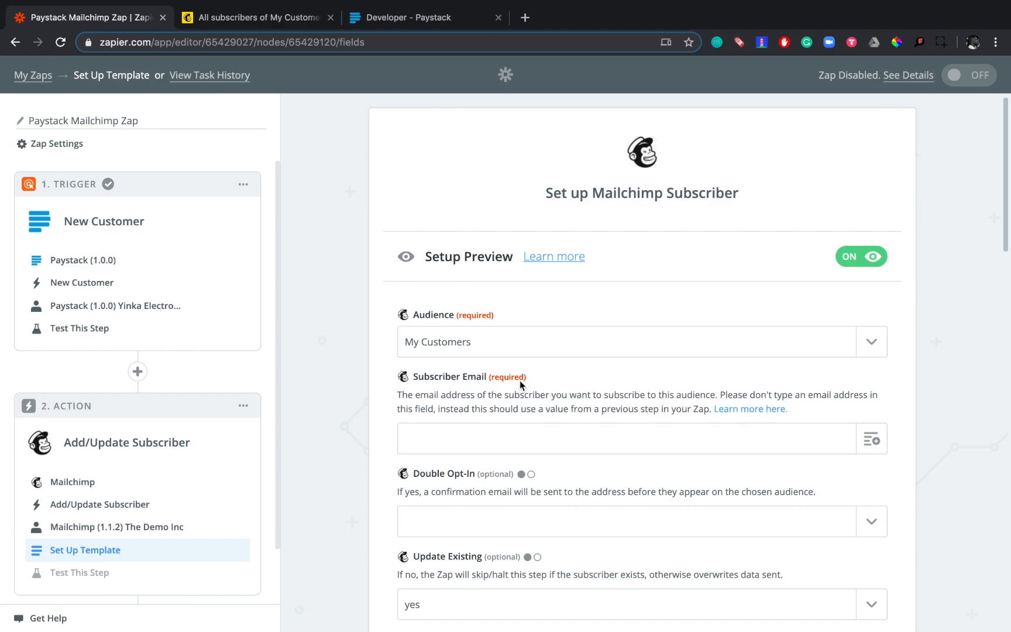
# - Map the Subscriber Email field to the Email value from the Paystack New Customer trigger
pyautogui.click(876, 441)
pyautogui.scroll(-3, 668, 485)
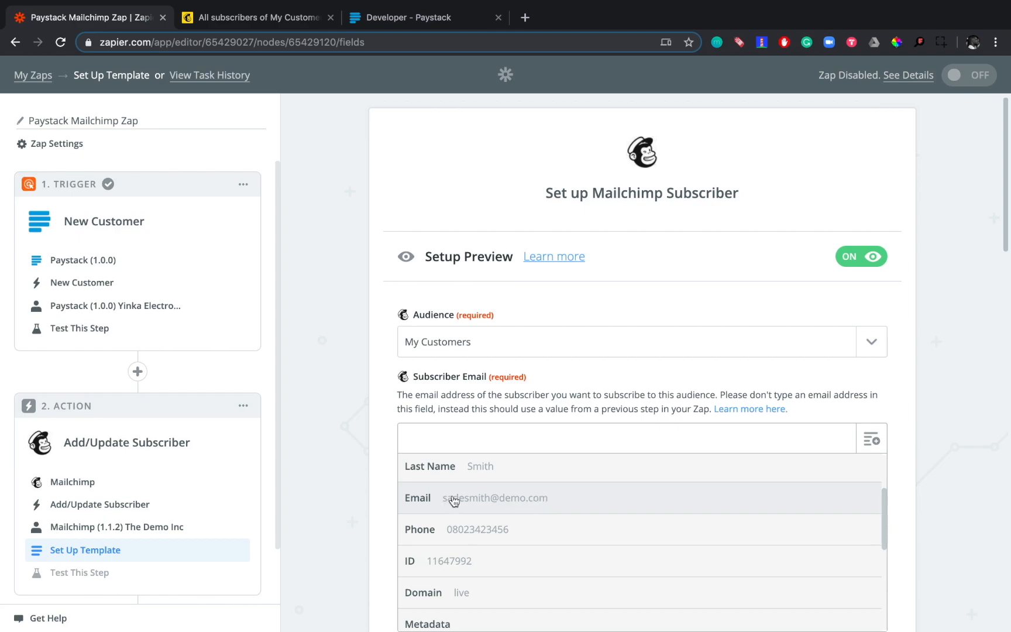
pyautogui.click(491, 498)
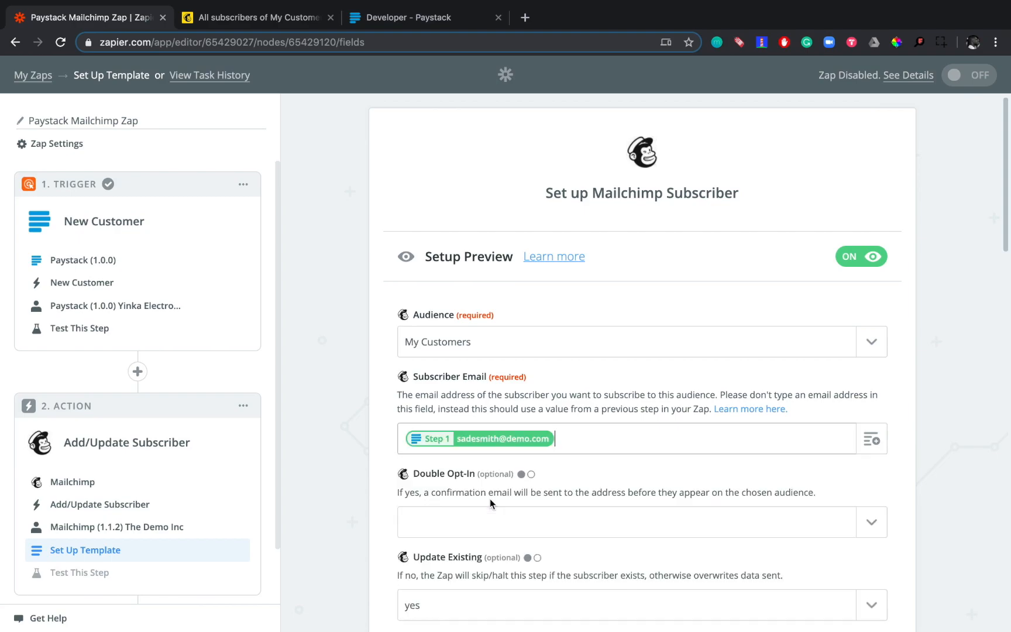
# - Map the First Name and Last Name fields to the matching name values from the New Customer trigger
pyautogui.scroll(-2, 661, 450)
pyautogui.scroll(-1, 660, 451)
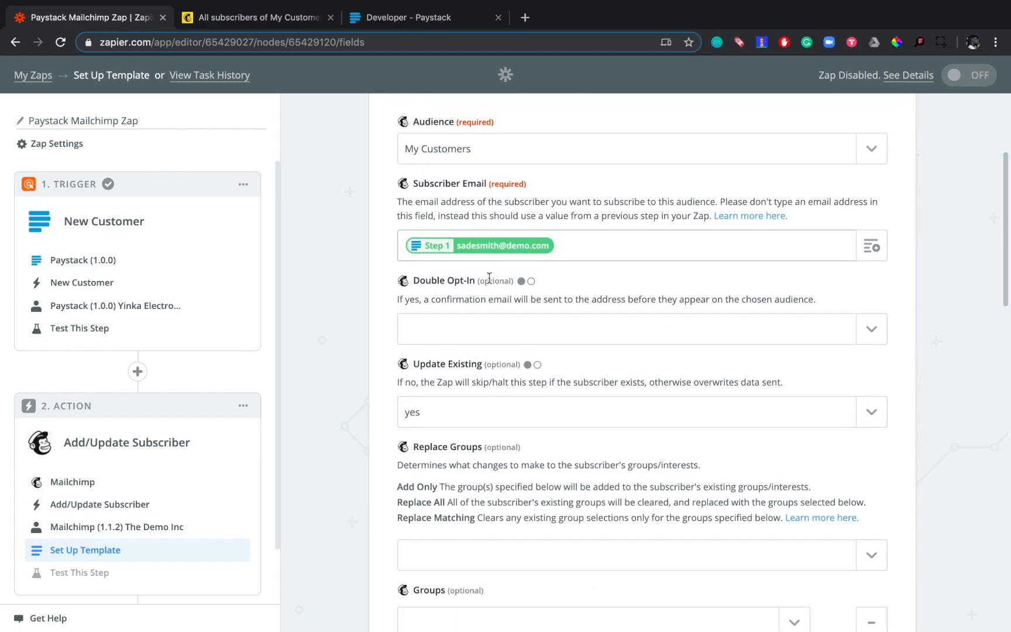
pyautogui.scroll(-5, 489, 278)
pyautogui.scroll(-3, 490, 278)
pyautogui.scroll(-2, 489, 278)
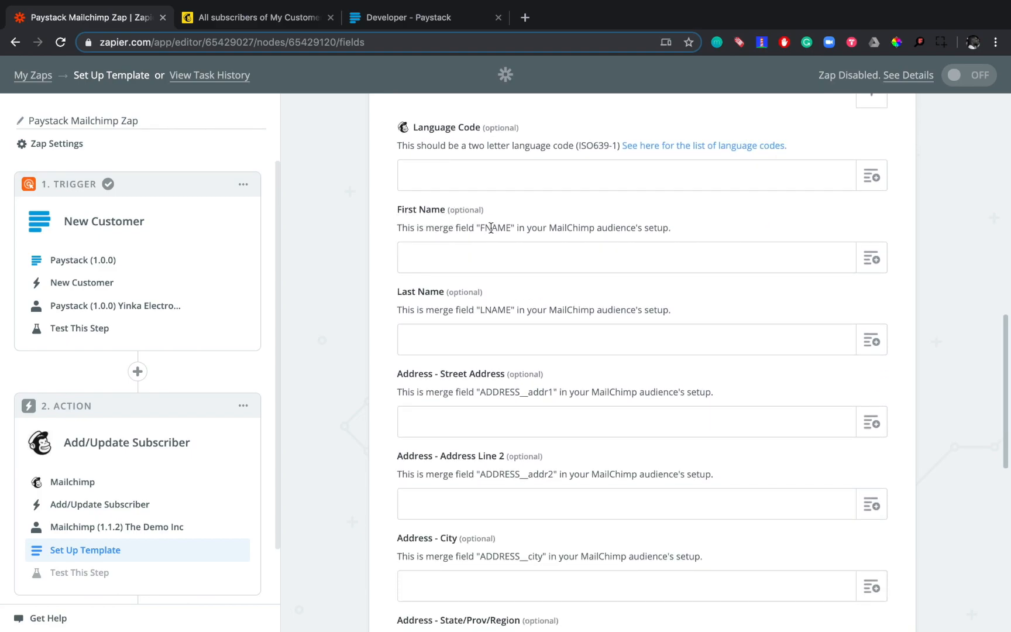
pyautogui.click(872, 258)
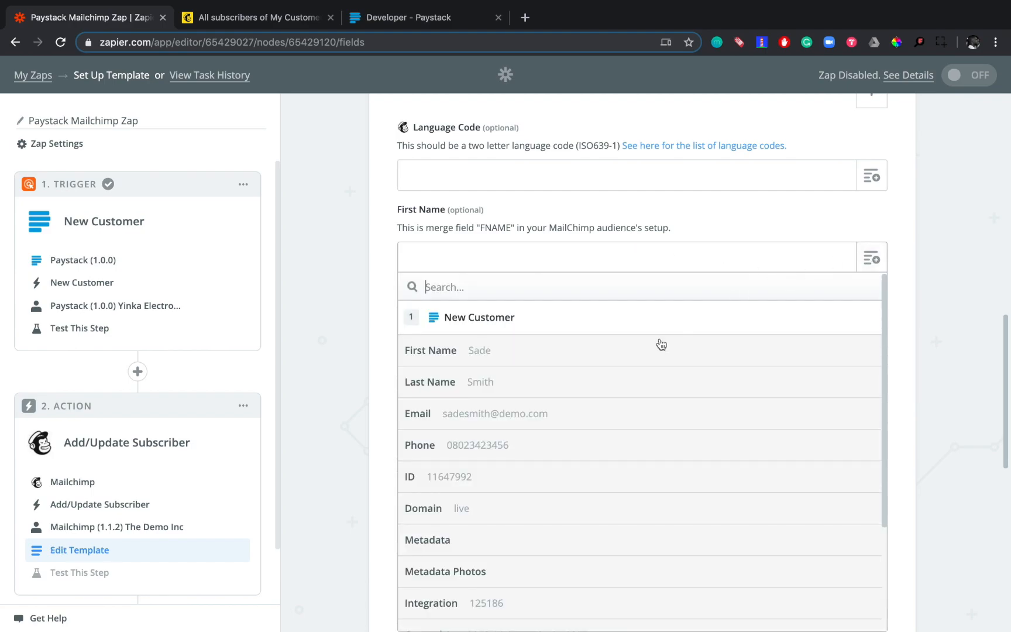
pyautogui.scroll(-1, 661, 344)
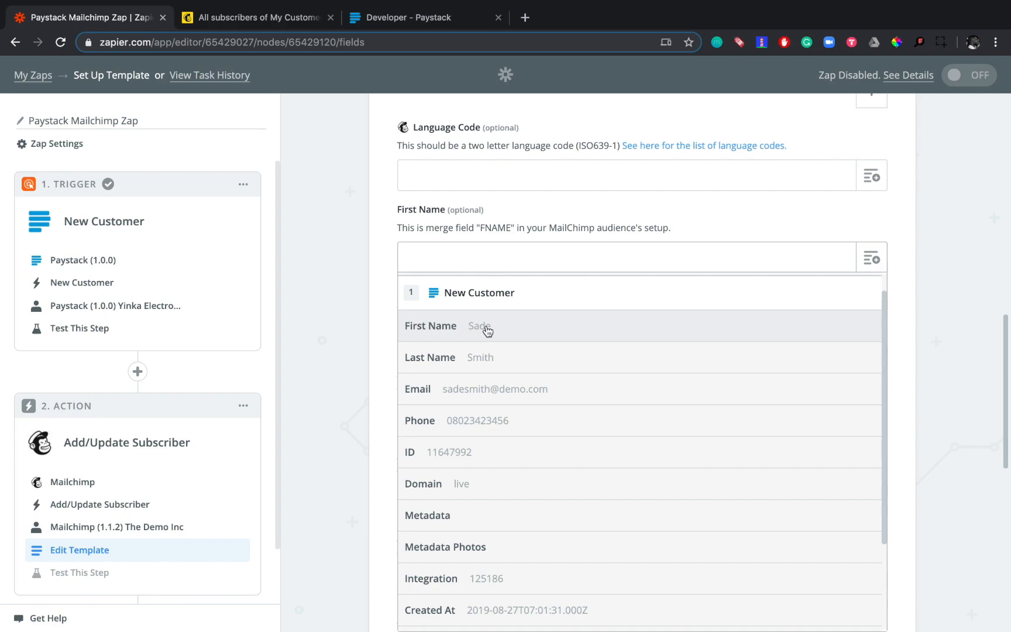
pyautogui.click(487, 327)
pyautogui.scroll(-1, 605, 326)
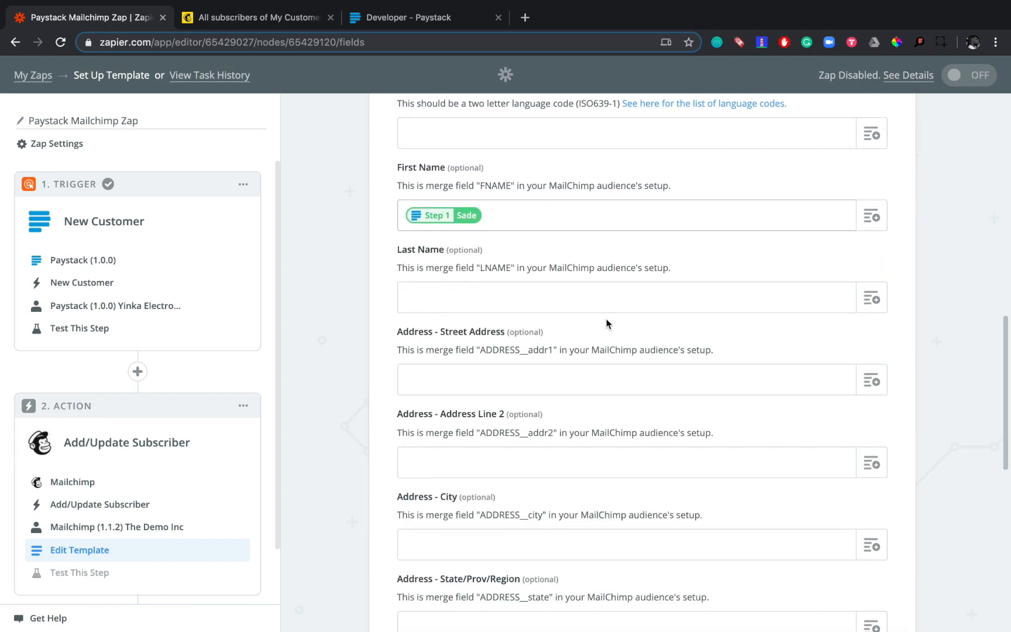
pyautogui.click(868, 297)
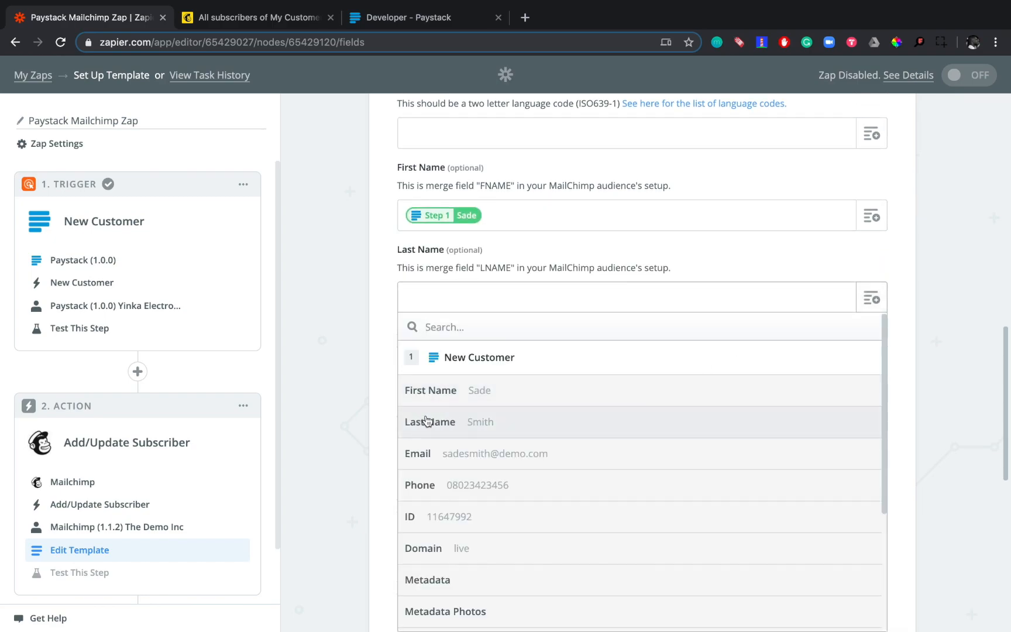
pyautogui.click(505, 425)
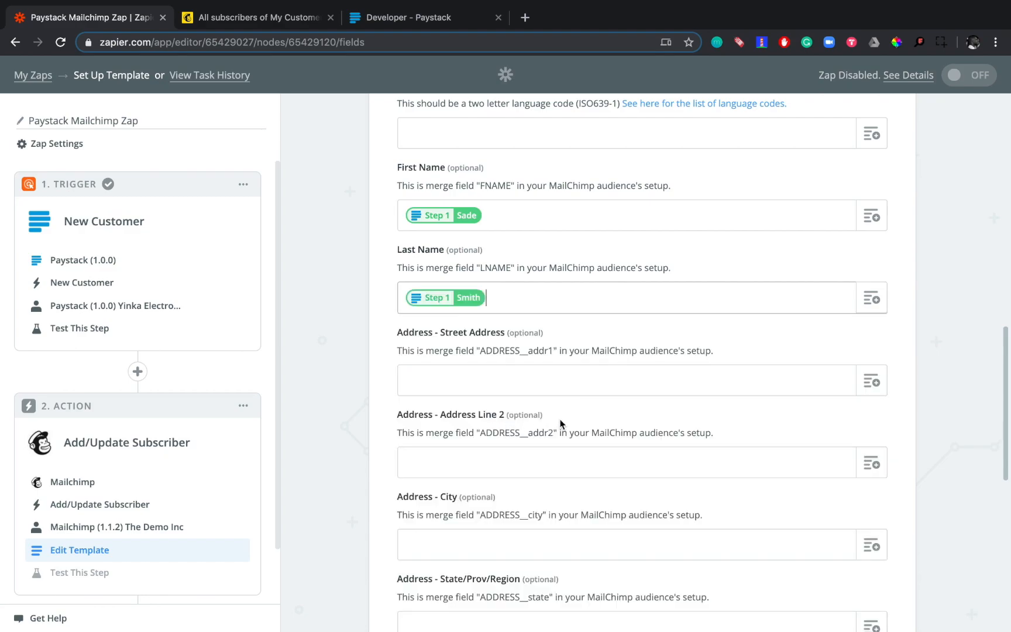
# - Map the Phone Number field to the Phone value from the New Customer trigger
pyautogui.scroll(-3, 600, 415)
pyautogui.scroll(-5, 600, 415)
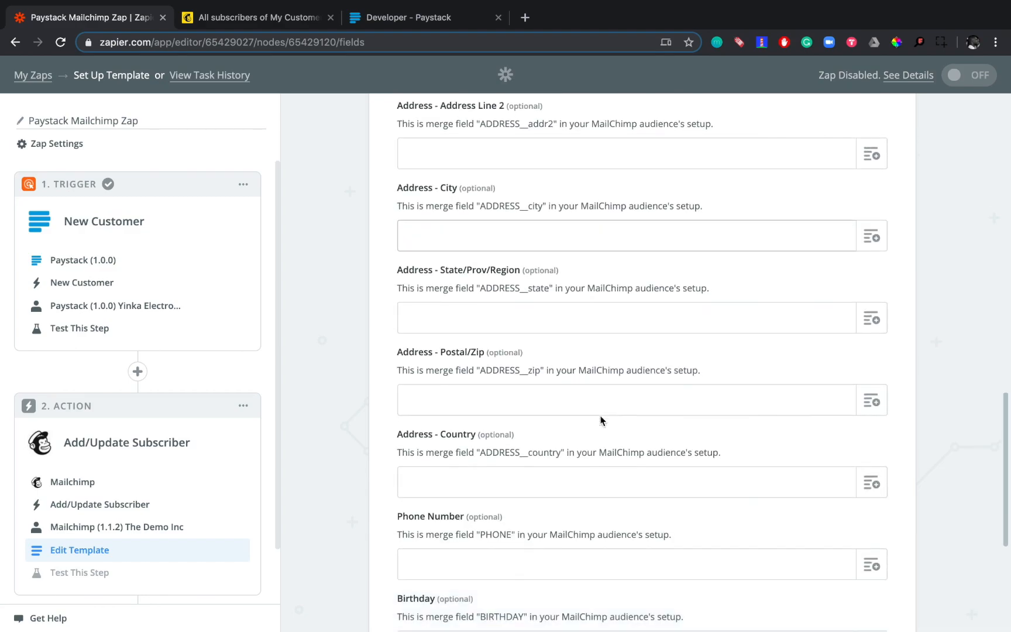
pyautogui.click(873, 462)
pyautogui.scroll(-2, 695, 471)
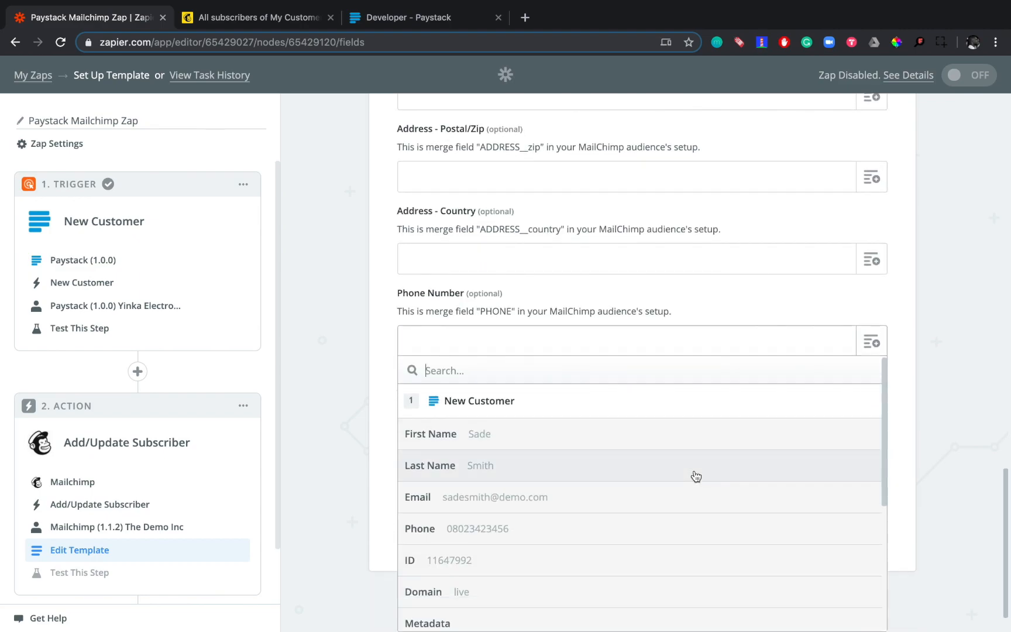
pyautogui.scroll(-1, 695, 477)
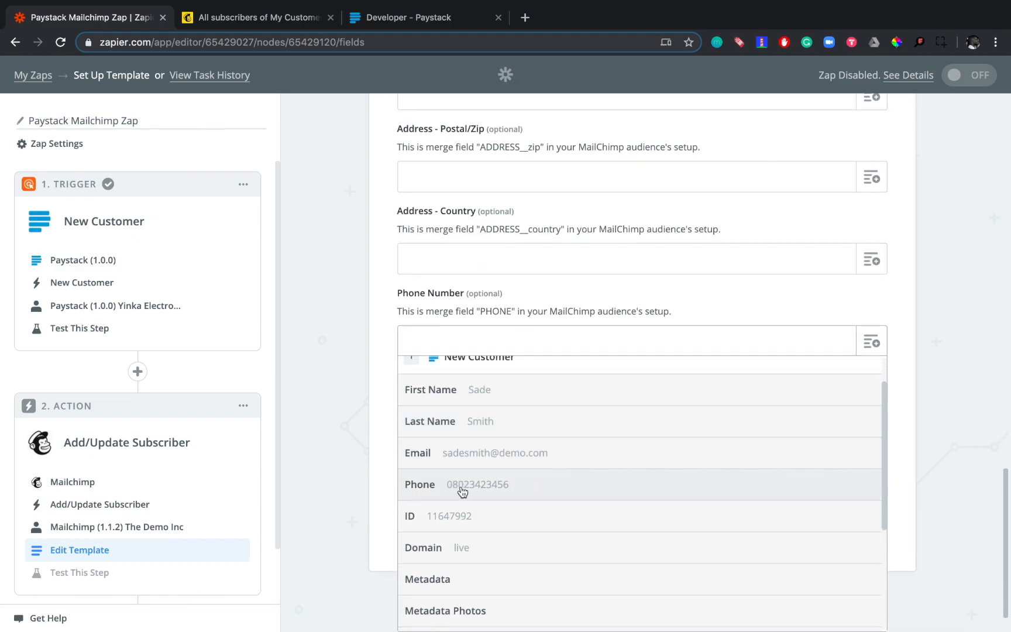
pyautogui.click(495, 485)
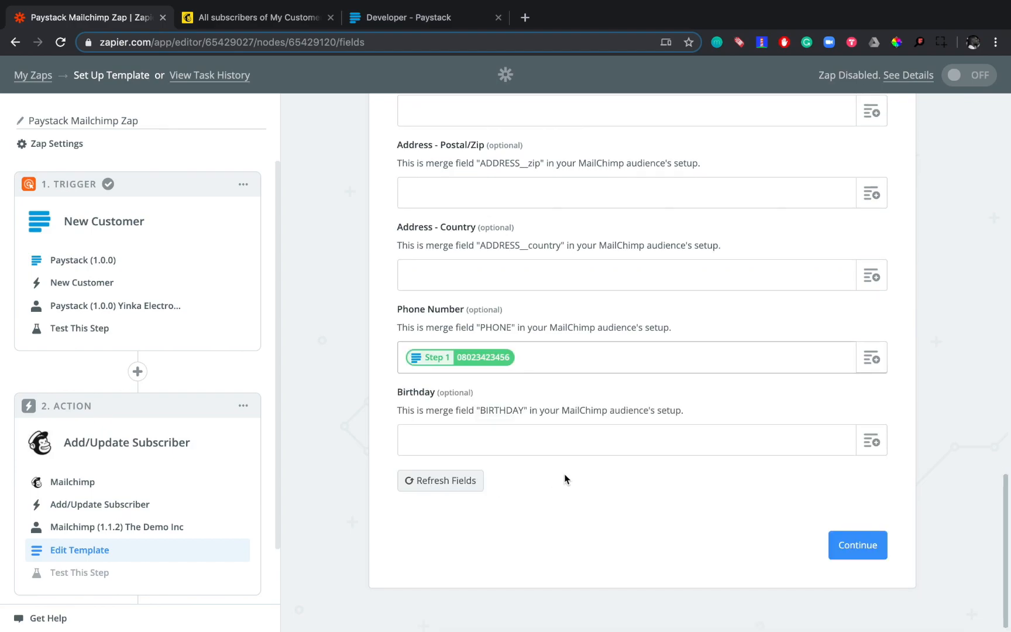
# - Review the mapped subscriber fields, then save the template and send a test subscriber to Mailchimp
pyautogui.scroll(10, 594, 465)
pyautogui.scroll(-3, 593, 465)
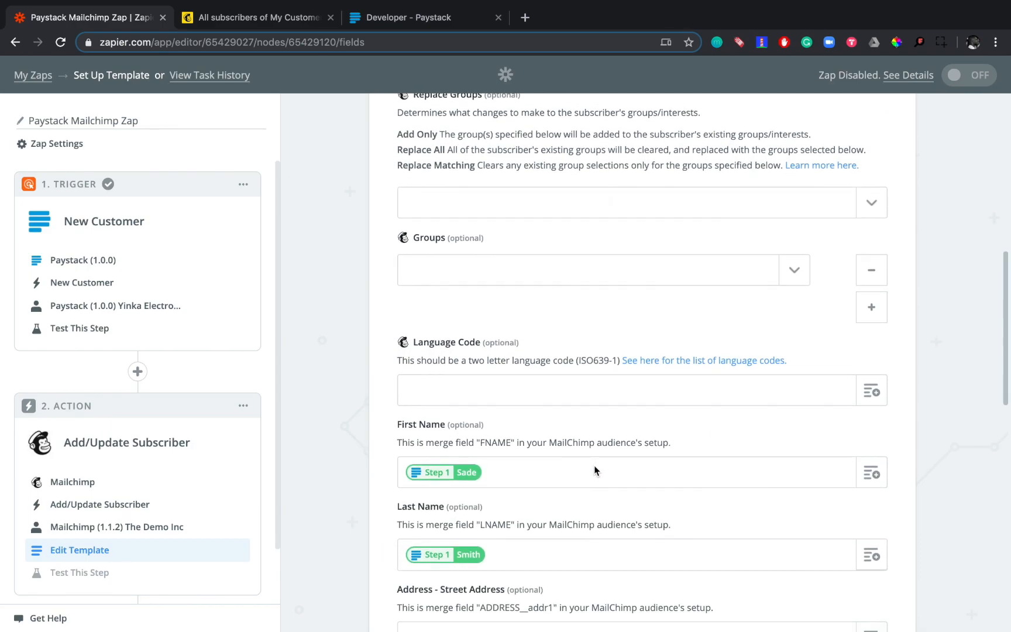
pyautogui.scroll(10, 593, 466)
pyautogui.scroll(-5, 594, 465)
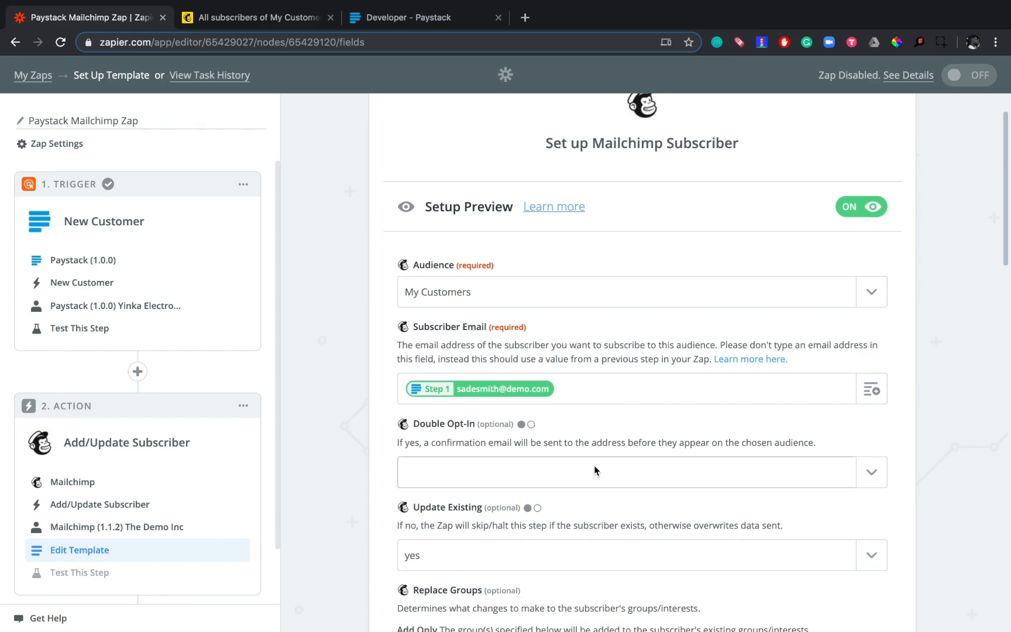
pyautogui.scroll(-6, 507, 386)
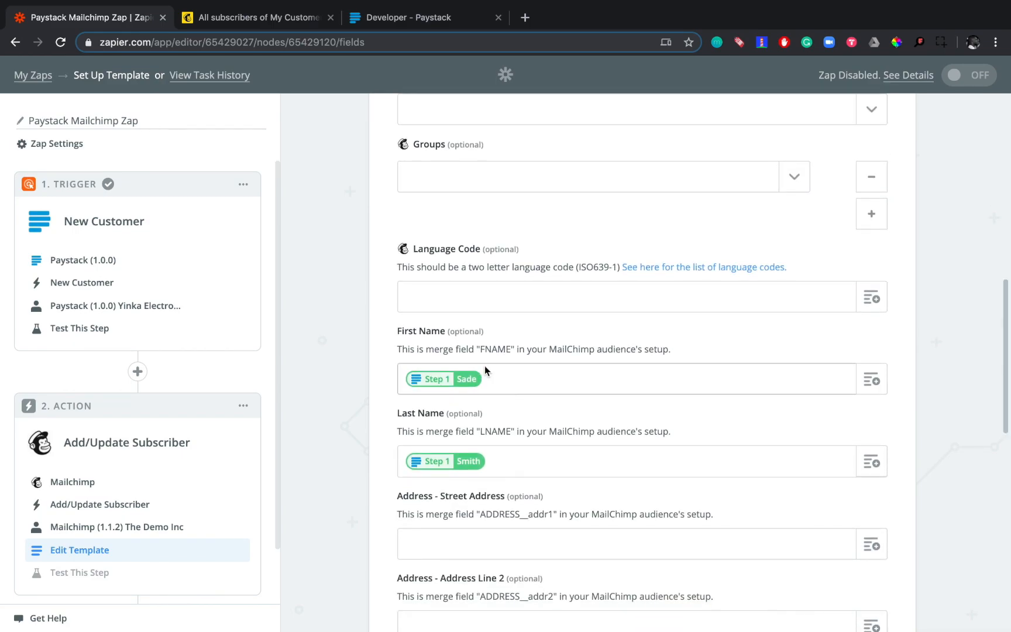
pyautogui.scroll(-10, 463, 381)
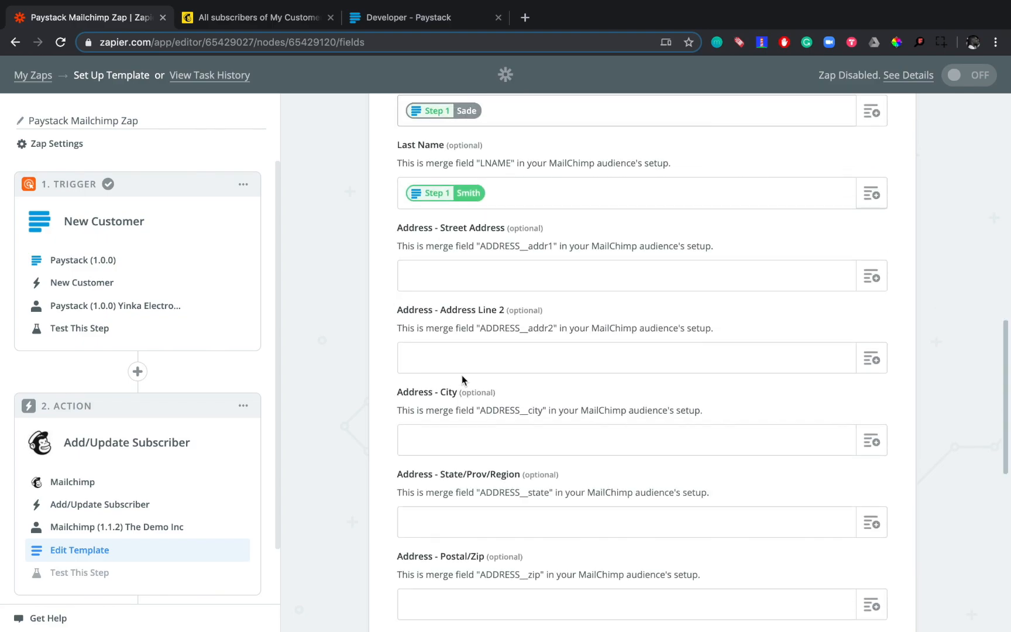
pyautogui.scroll(-1, 461, 375)
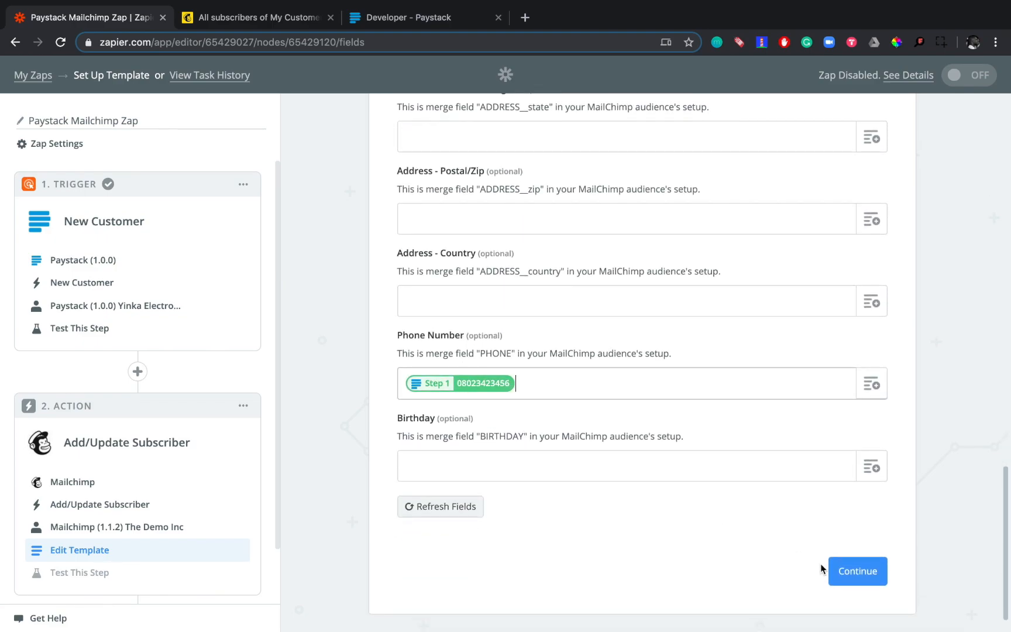
pyautogui.click(865, 571)
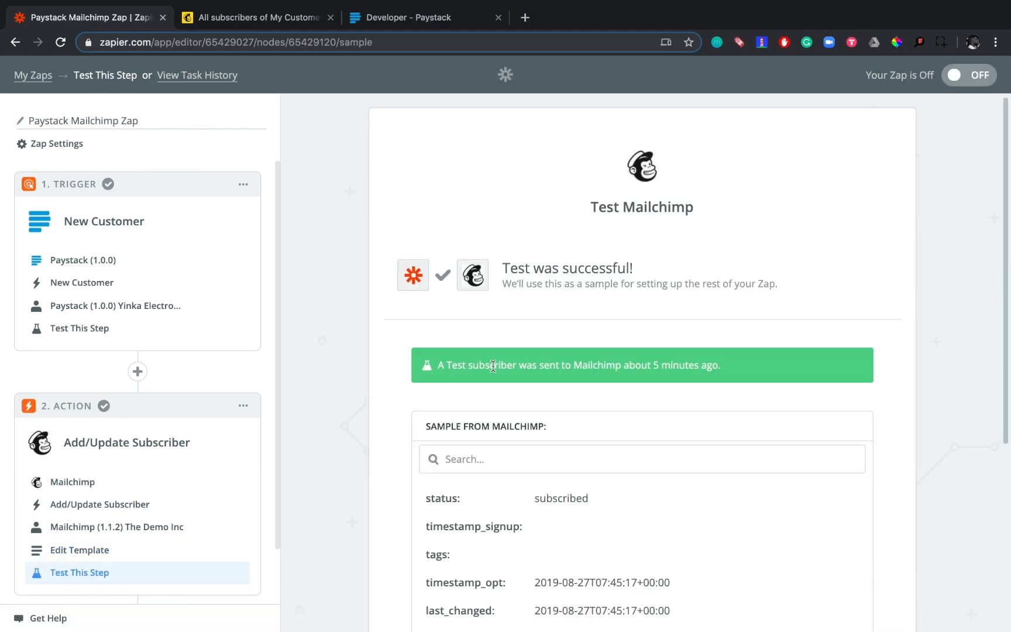
pyautogui.scroll(-5, 663, 368)
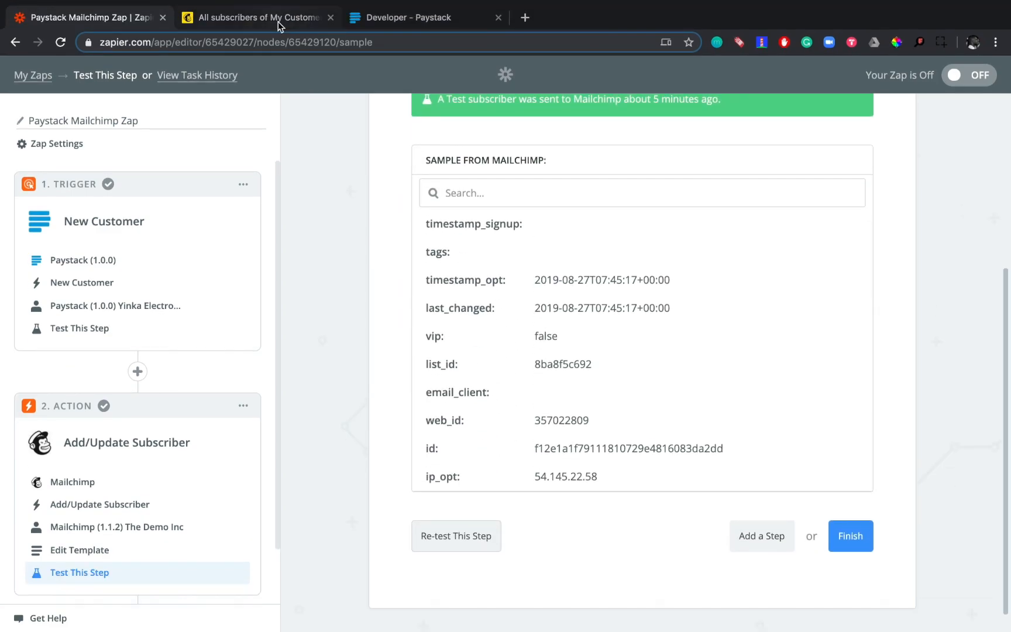
# - Switch to Mailchimp, reload the My Customers audience and check its contact list for the test subscriber
pyautogui.click(278, 21)
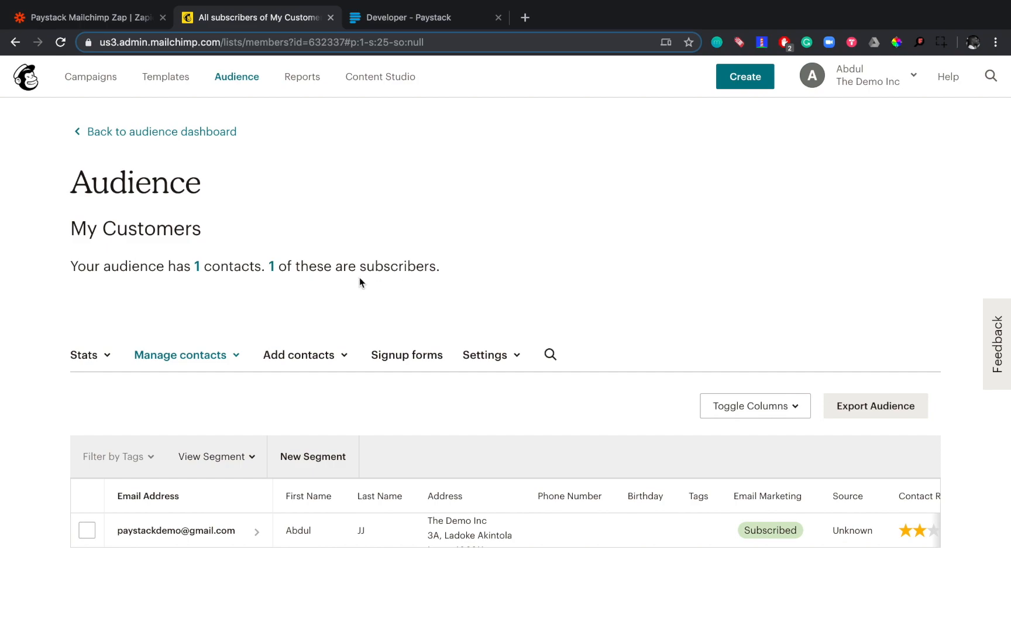
pyautogui.click(62, 45)
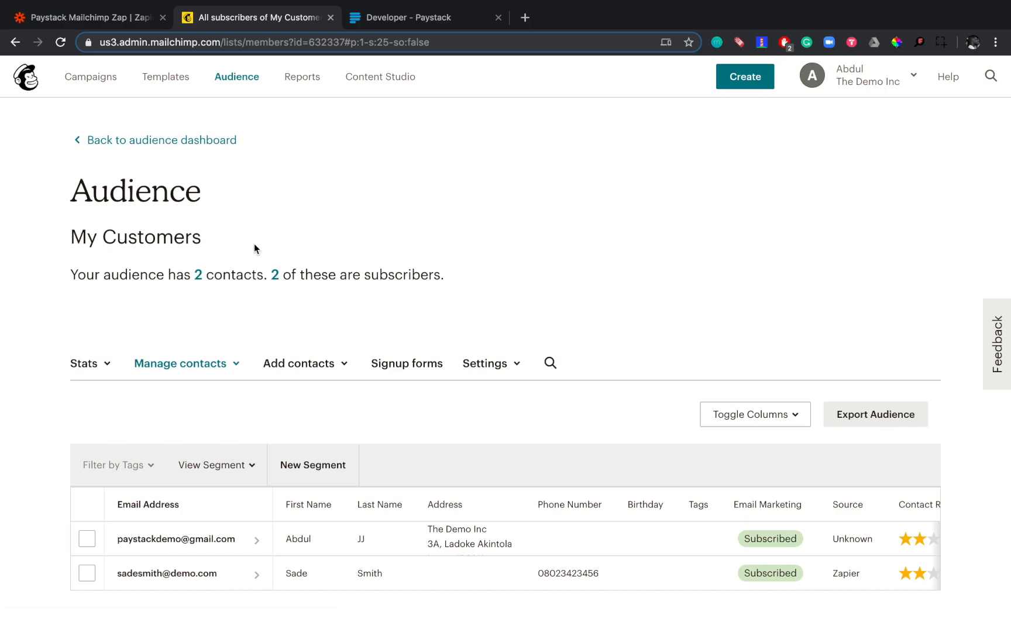
pyautogui.scroll(-1, 254, 243)
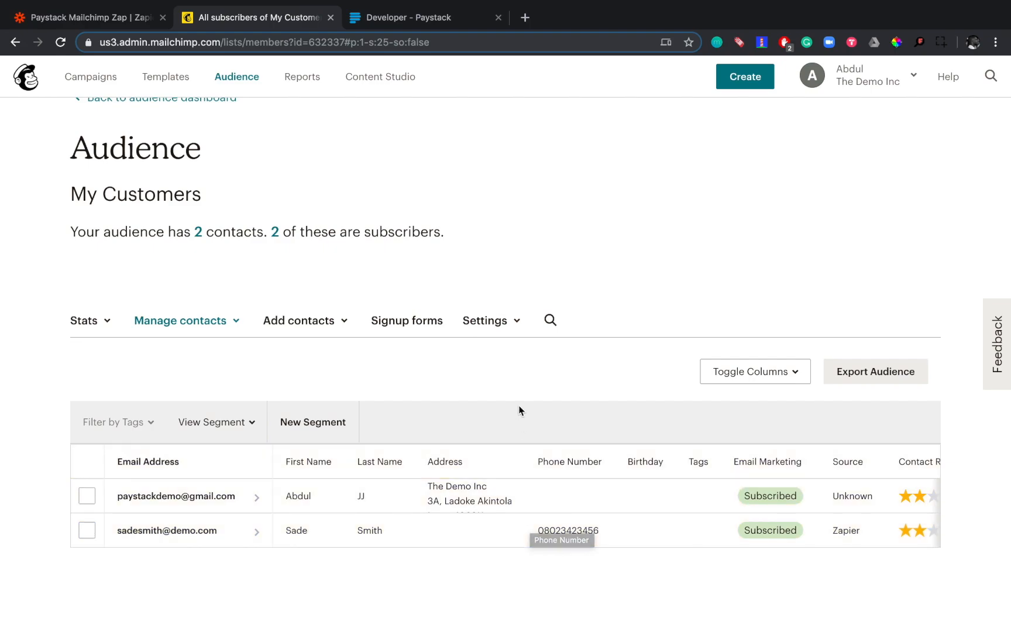
# - Return to Zapier, finish the Mailchimp action setup and turn the Zap on
pyautogui.click(131, 17)
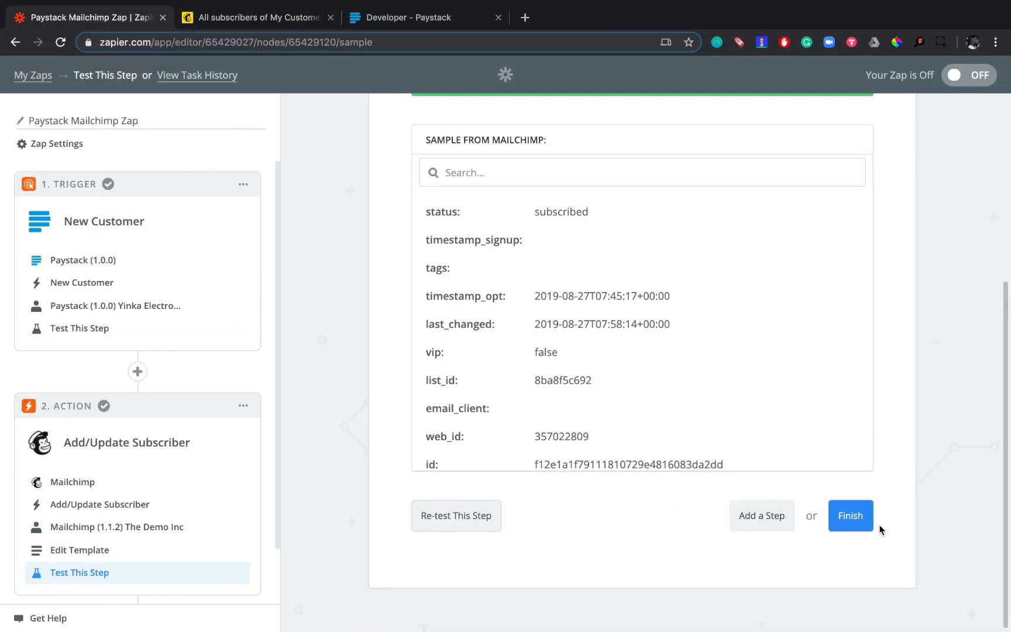
pyautogui.click(850, 518)
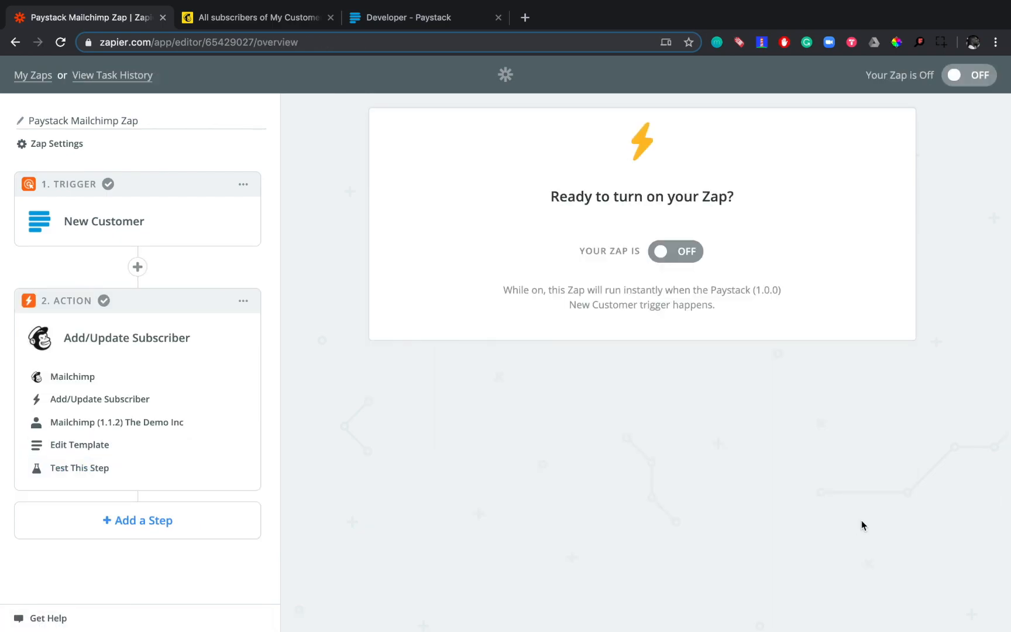
pyautogui.click(685, 252)
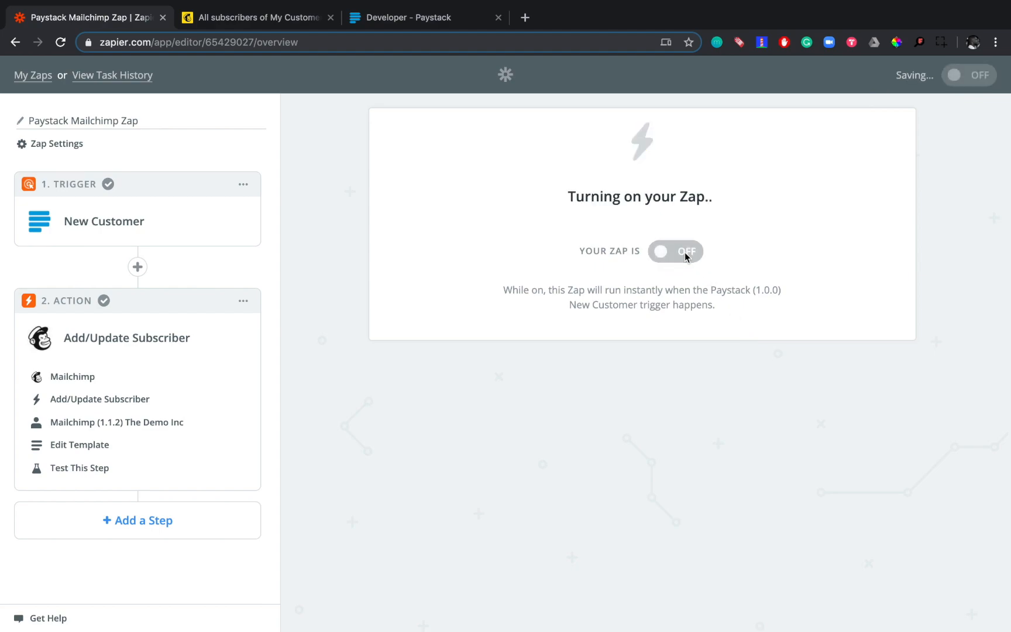